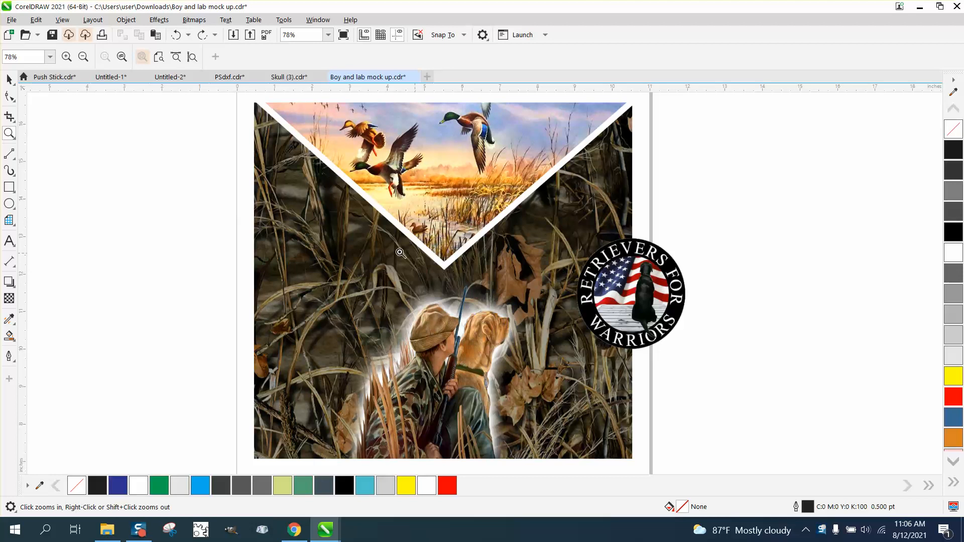
Check the width of the camo duck-hunt background image
scroll(361, 250, down, 1)
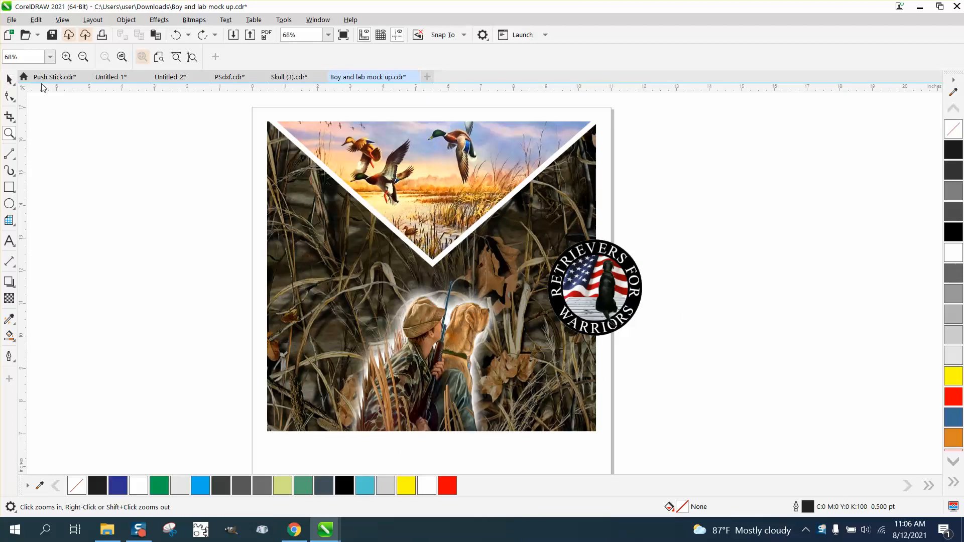
click(7, 79)
click(306, 138)
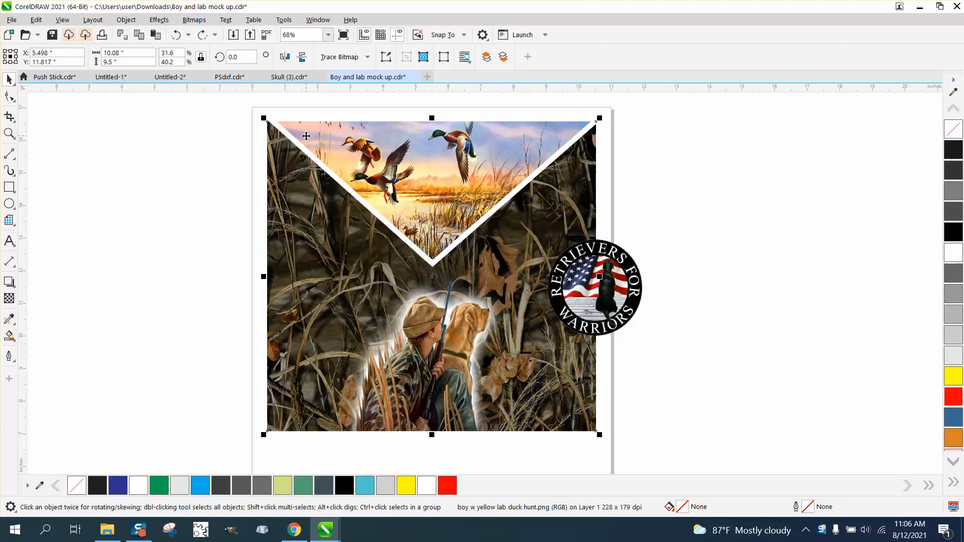
click(123, 55)
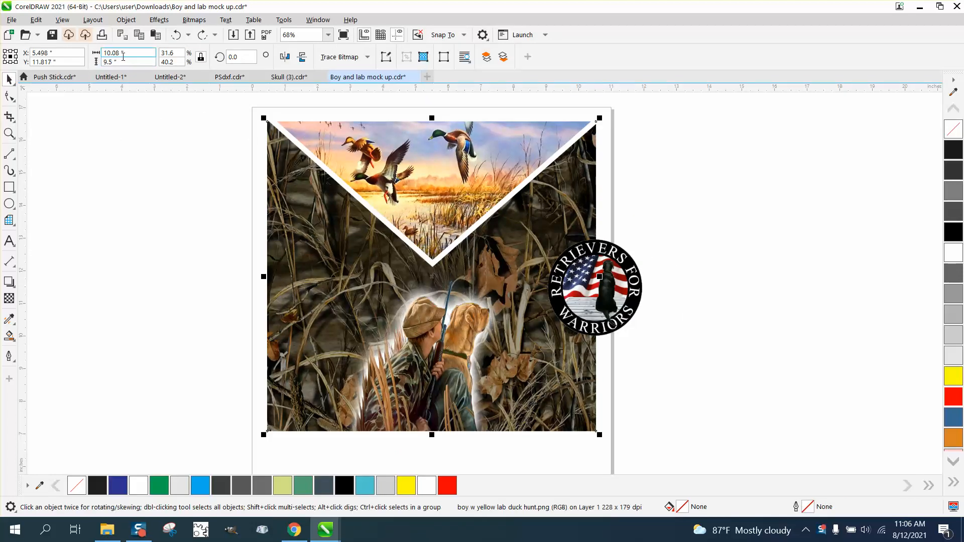
click(163, 120)
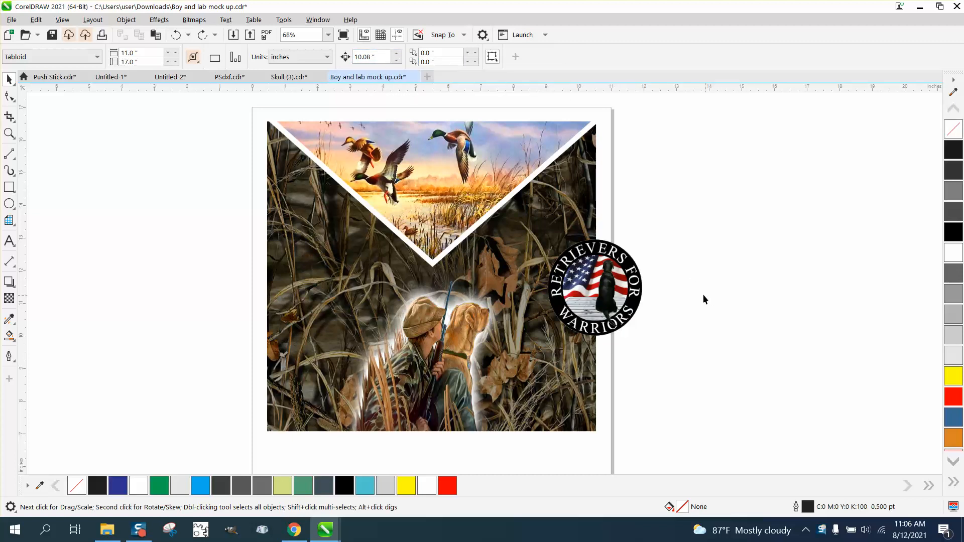
Try moving the round Retrievers for Warriors logo 10.08 inches left across the background image, and return it to the image's right edge
click(620, 287)
key(Left)
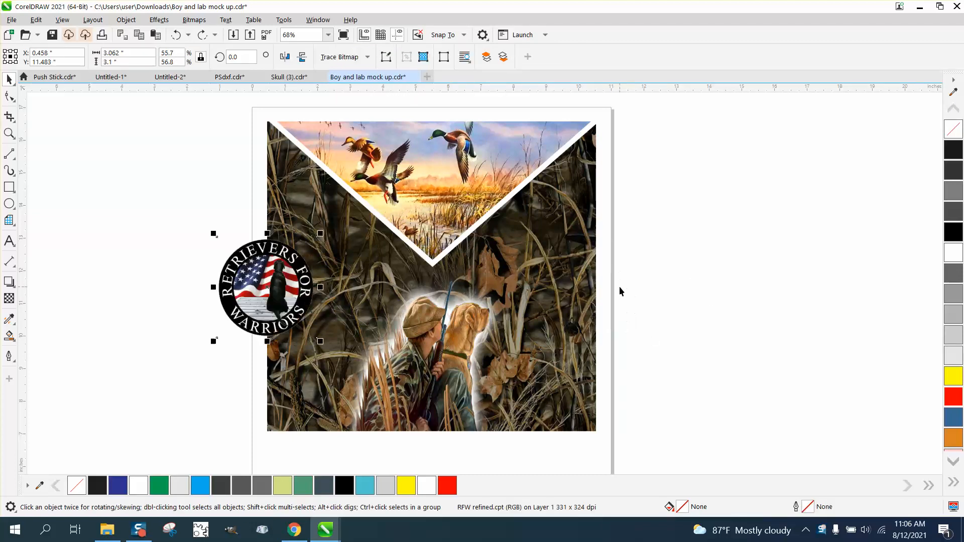
key(Right)
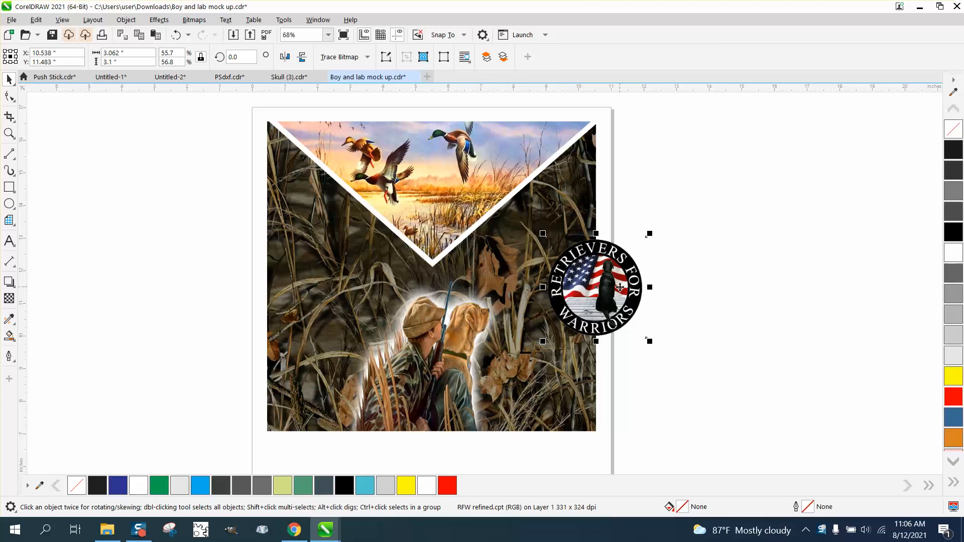
Draw a vertical two-point line about 3.16 inches long through the logo's centre, along the background image's right edge
click(9, 133)
drag(551, 242, 708, 374)
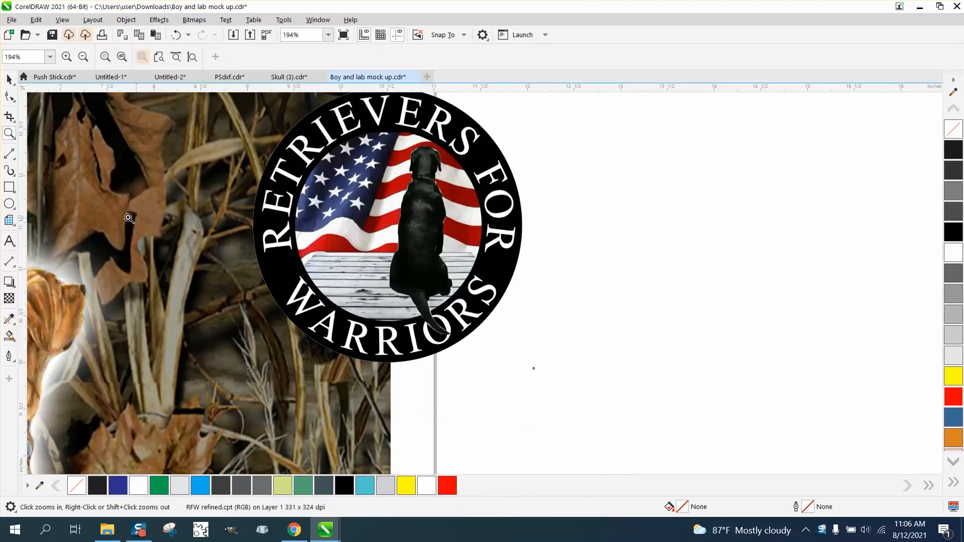
scroll(276, 316, down, 1)
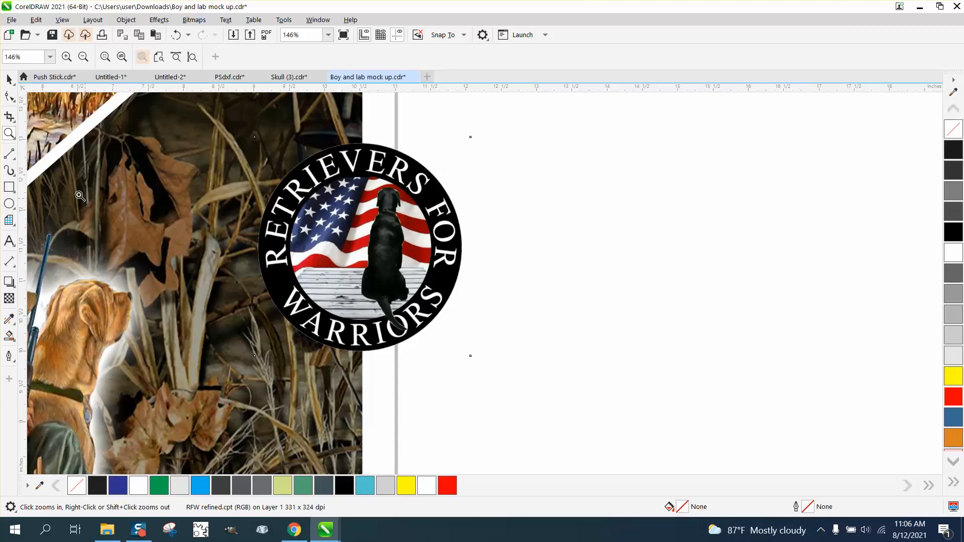
drag(233, 130, 613, 432)
click(15, 160)
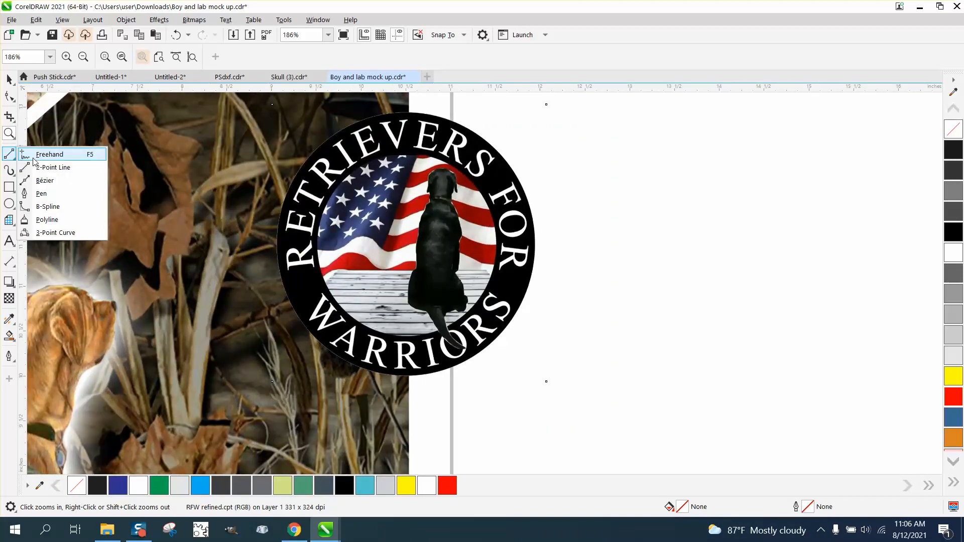
click(45, 167)
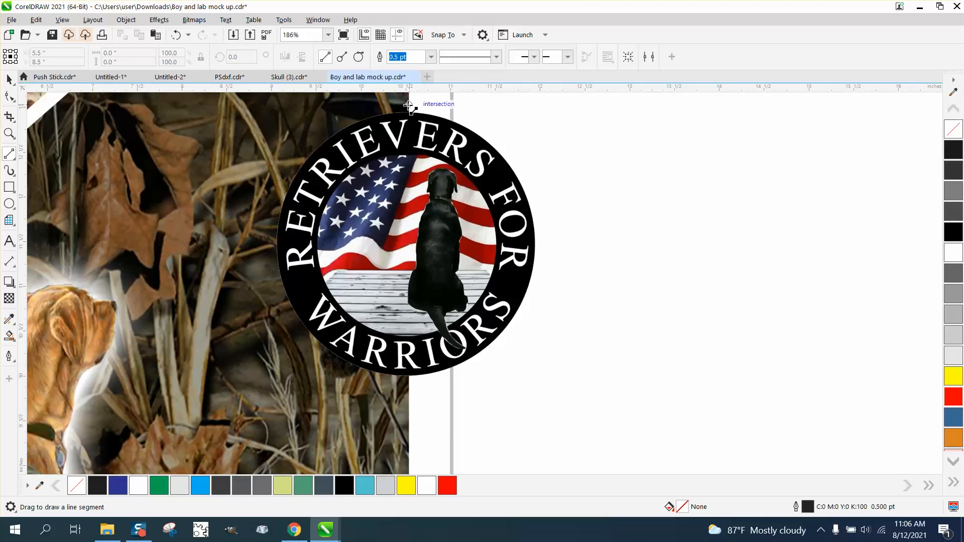
drag(410, 105, 409, 386)
click(9, 79)
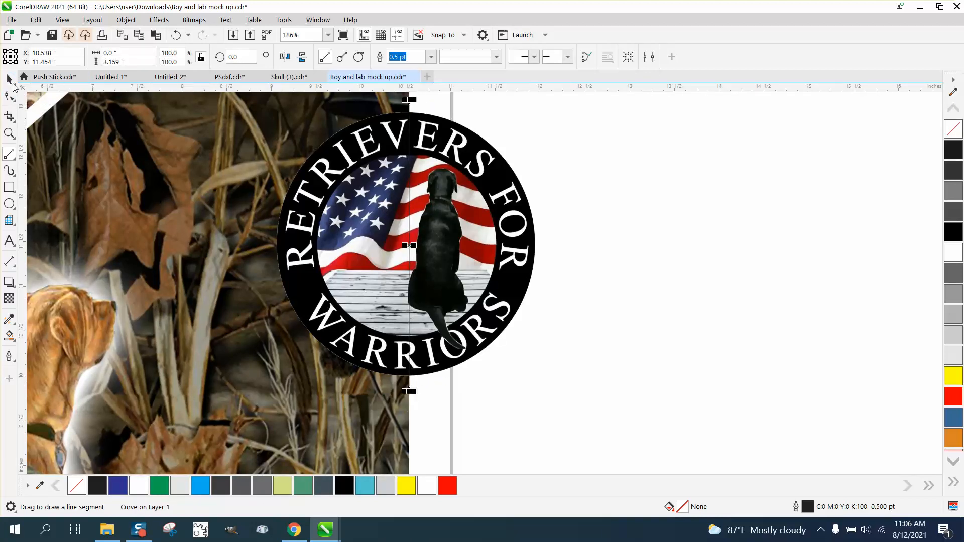
Change the outline colour of the vertical centre line on the logo to white
click(534, 226)
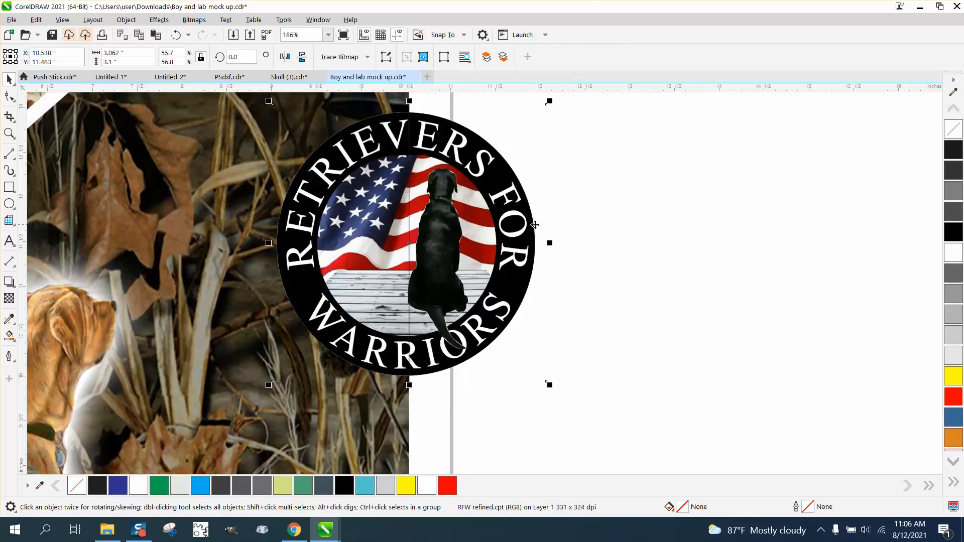
click(9, 133)
drag(386, 208, 542, 283)
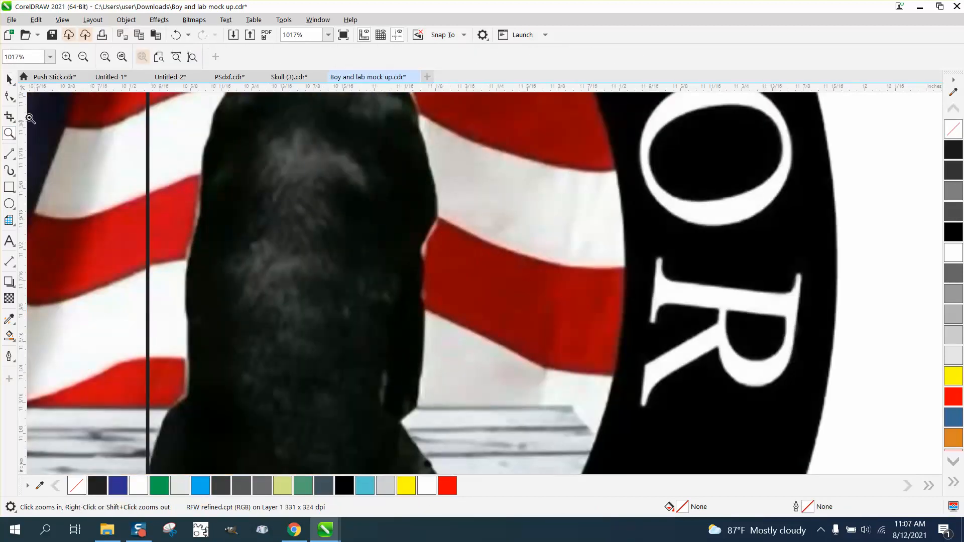
click(7, 80)
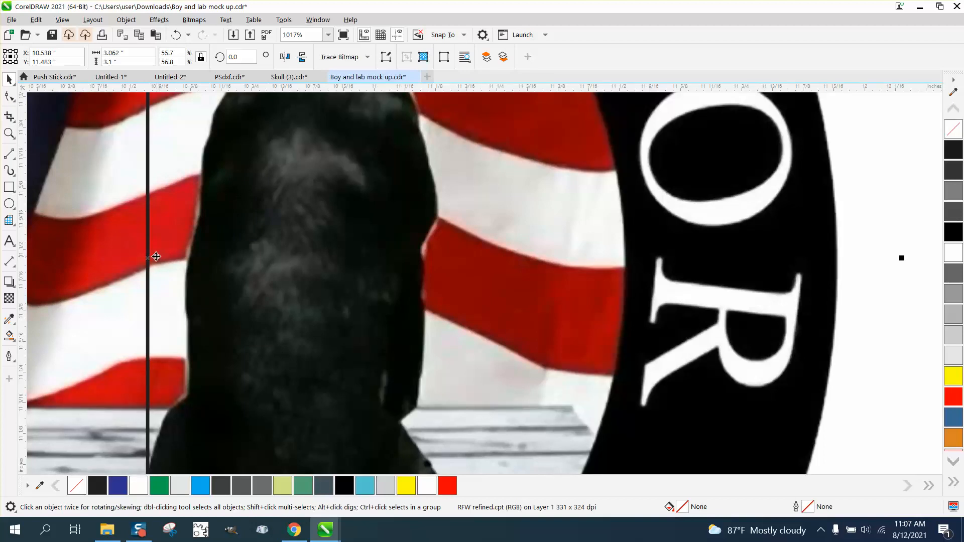
scroll(153, 256, down, 8)
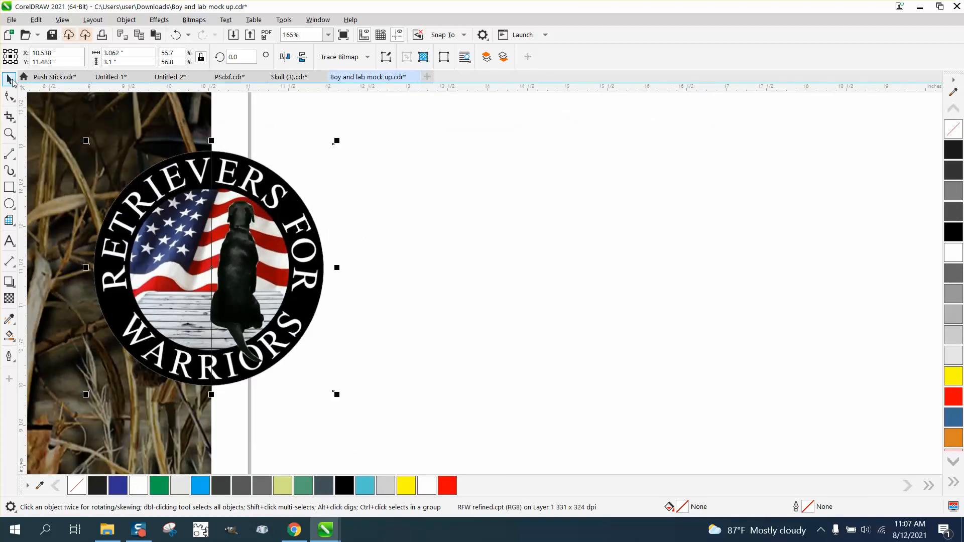
key(Escape)
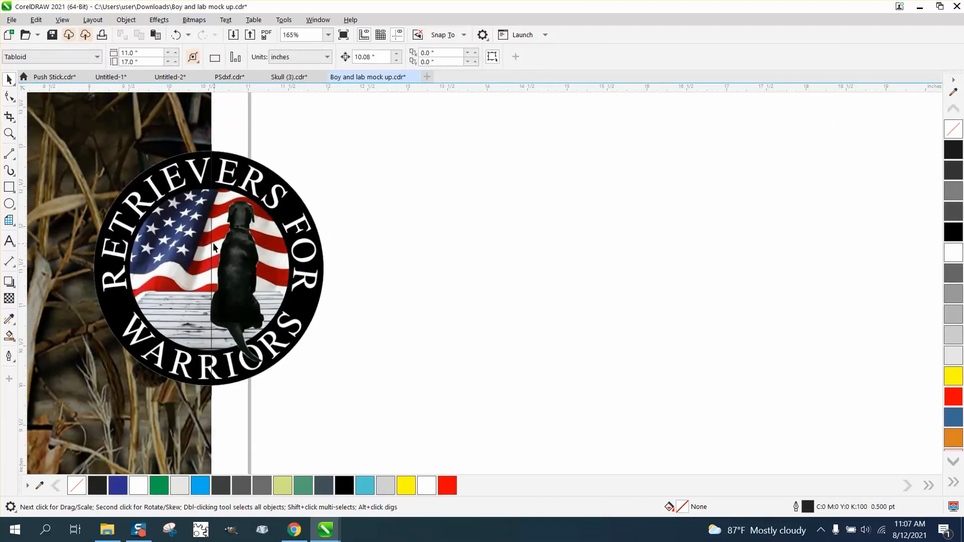
click(211, 246)
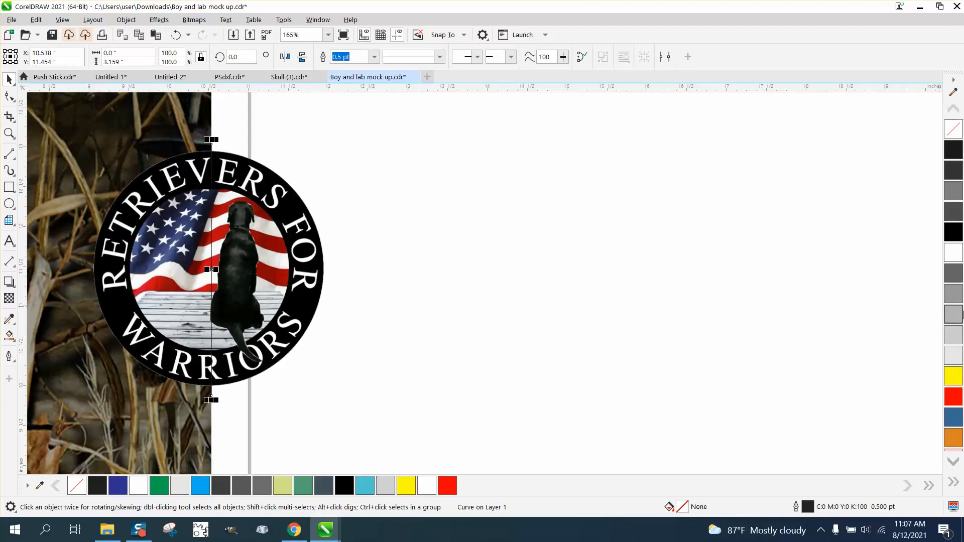
right_click(954, 256)
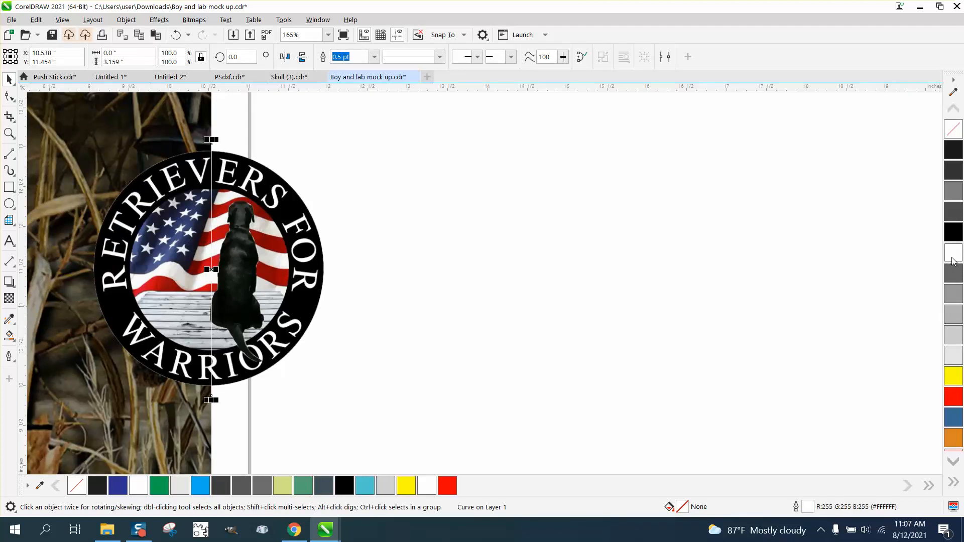
Move the logo and its centre line together 10.08 inches right, off the page
scroll(484, 254, down, 3)
scroll(502, 261, down, 1)
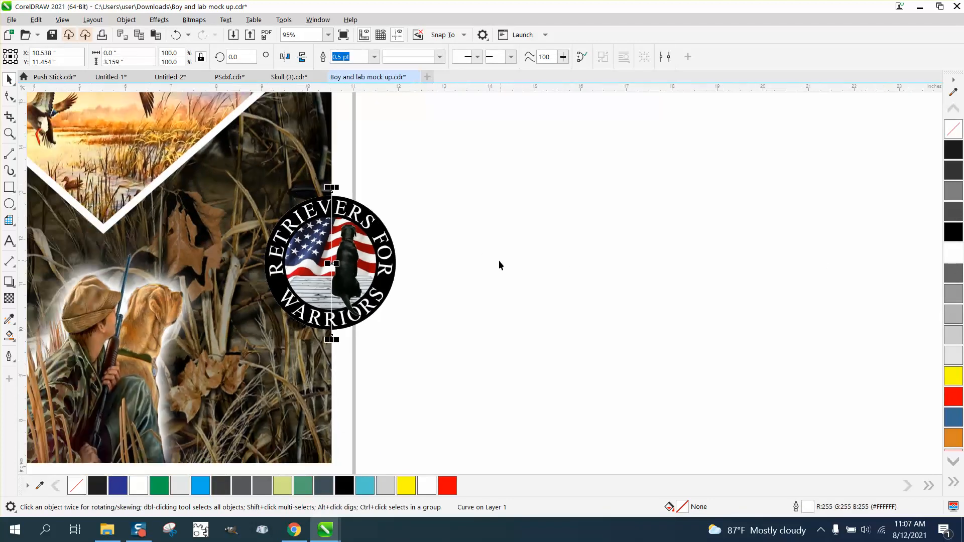
drag(452, 149, 262, 378)
key(shift+Right)
scroll(240, 350, down, 3)
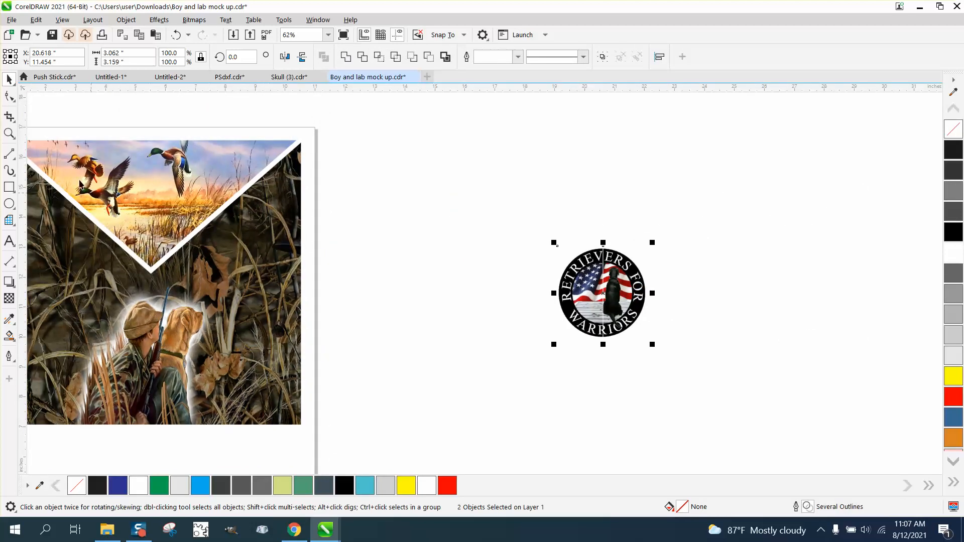
Duplicate the logo and its centre line, placing the copy 10.08 inches to the right
click(10, 133)
scroll(519, 200, up, 1)
drag(519, 211, 729, 394)
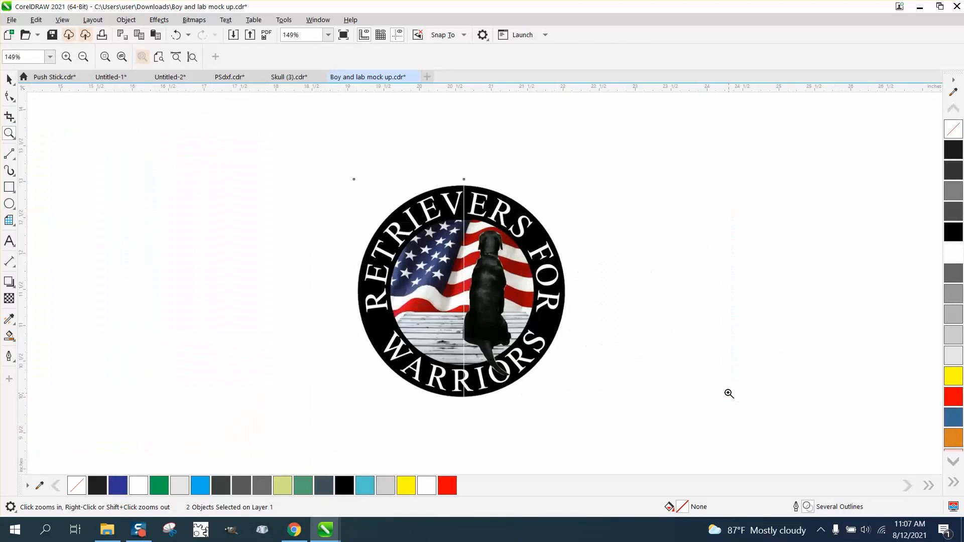
scroll(389, 282, down, 3)
right_click(378, 281)
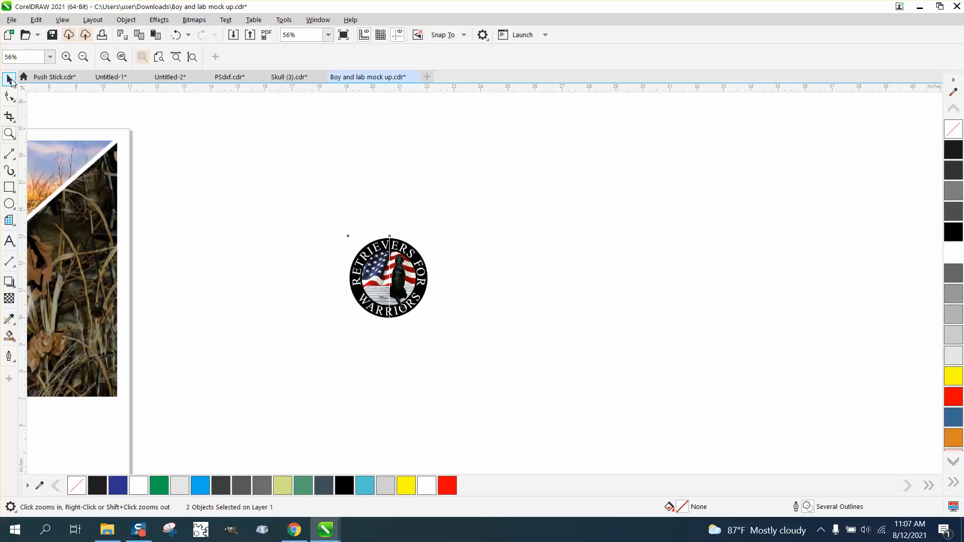
click(9, 79)
drag(273, 191, 537, 378)
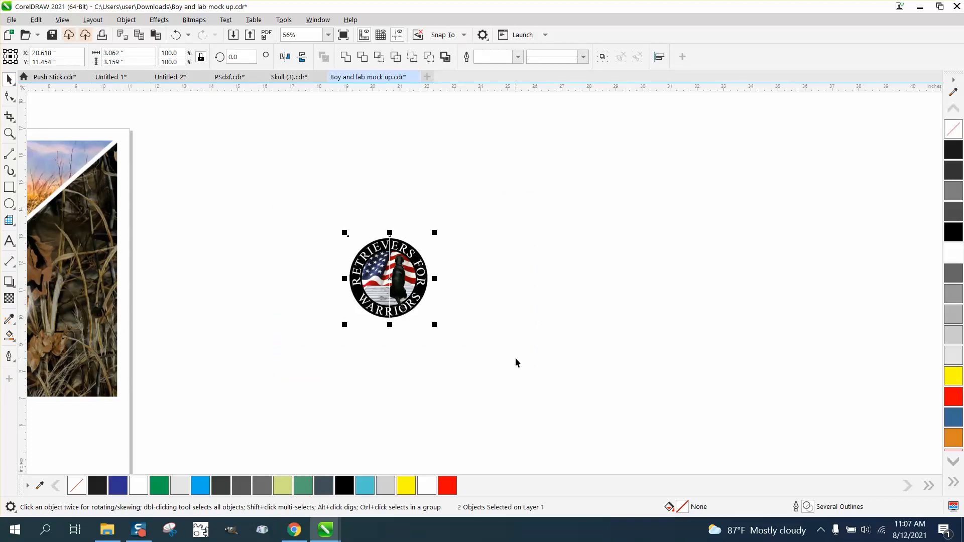
key(ctrl+d)
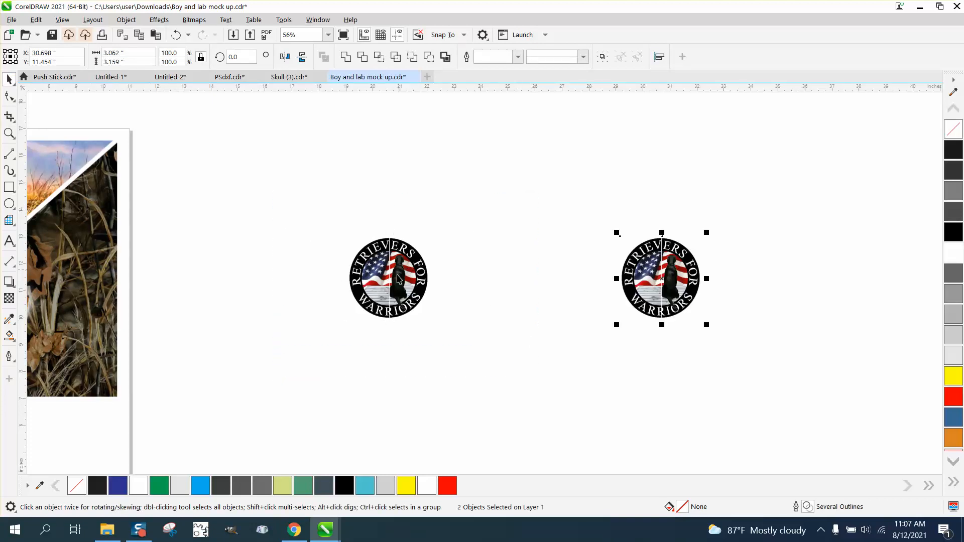
Crop the logo nearest the page at its centre line, keeping only the left half
click(9, 133)
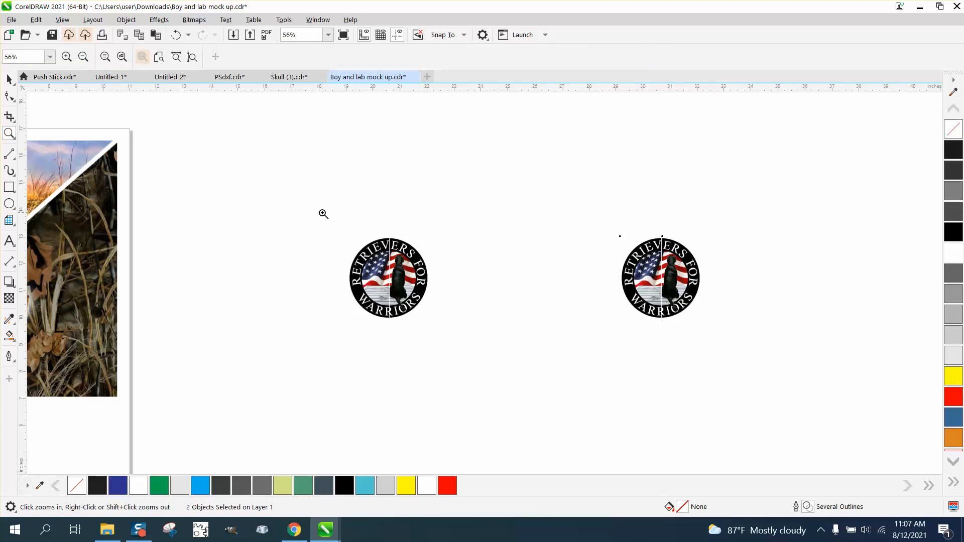
drag(323, 216, 525, 385)
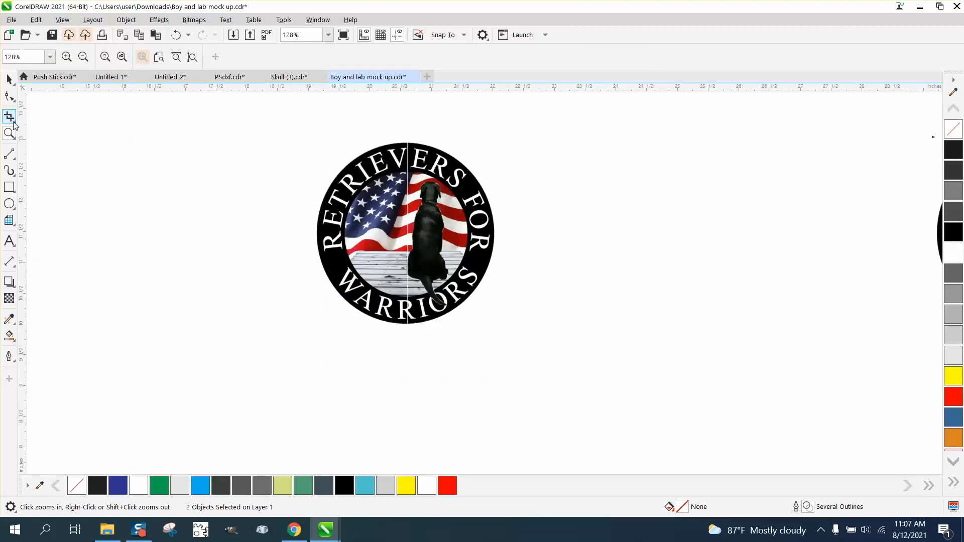
click(9, 79)
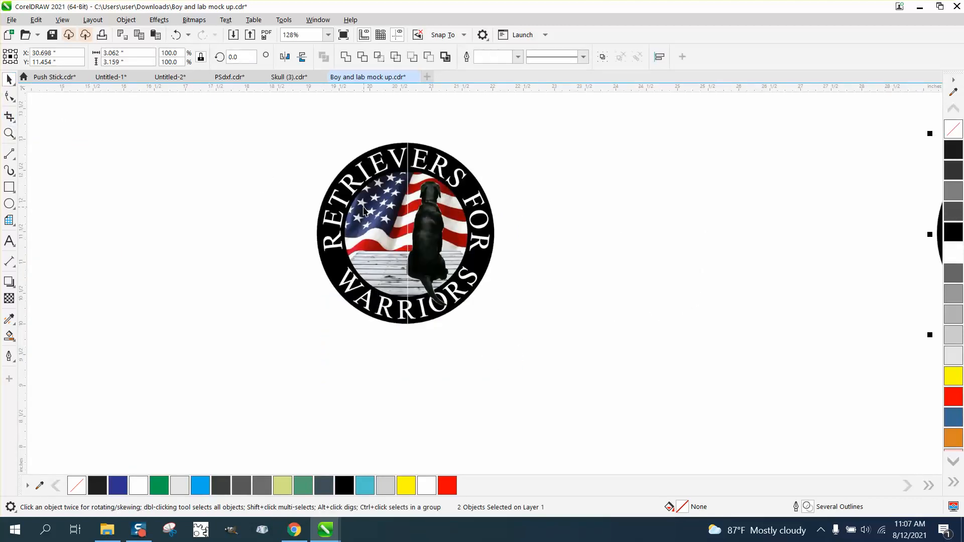
click(364, 210)
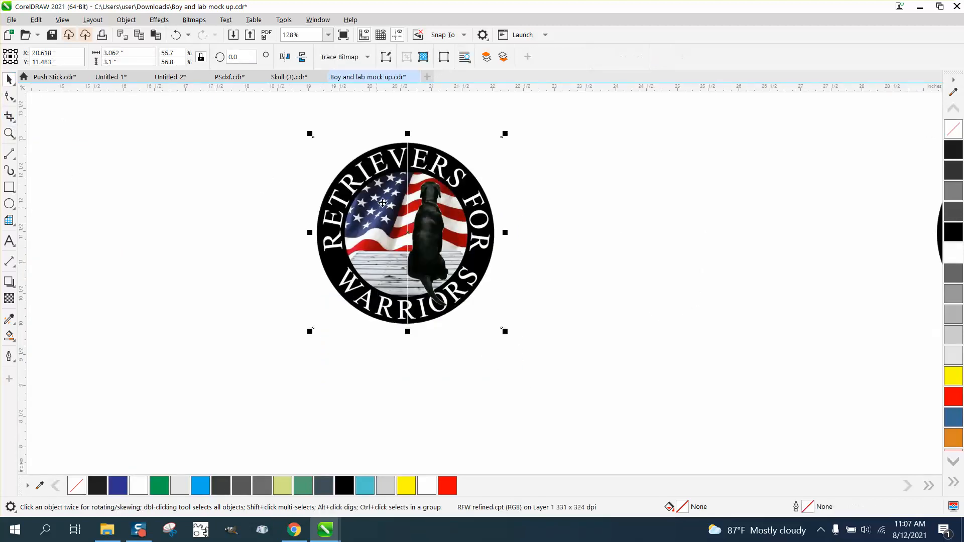
click(15, 125)
click(23, 117)
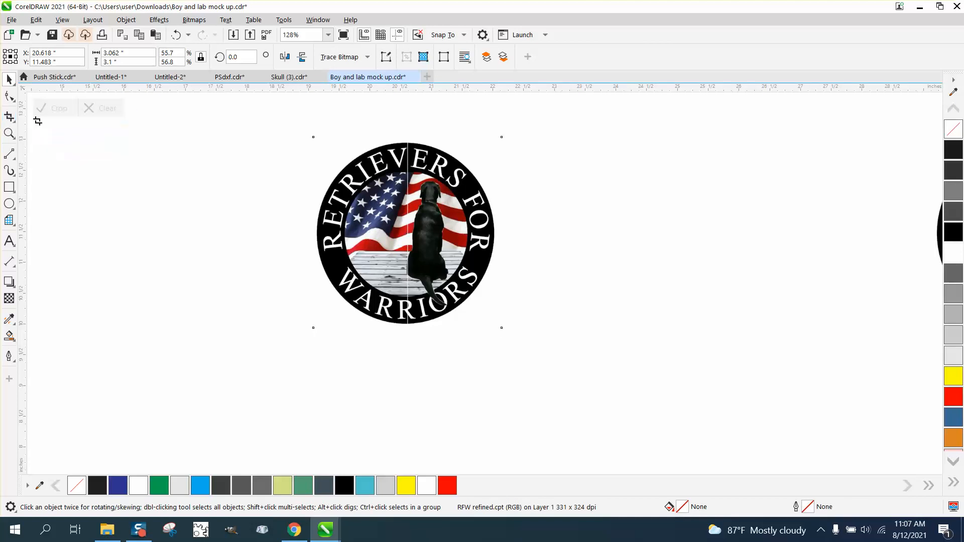
drag(300, 142, 407, 333)
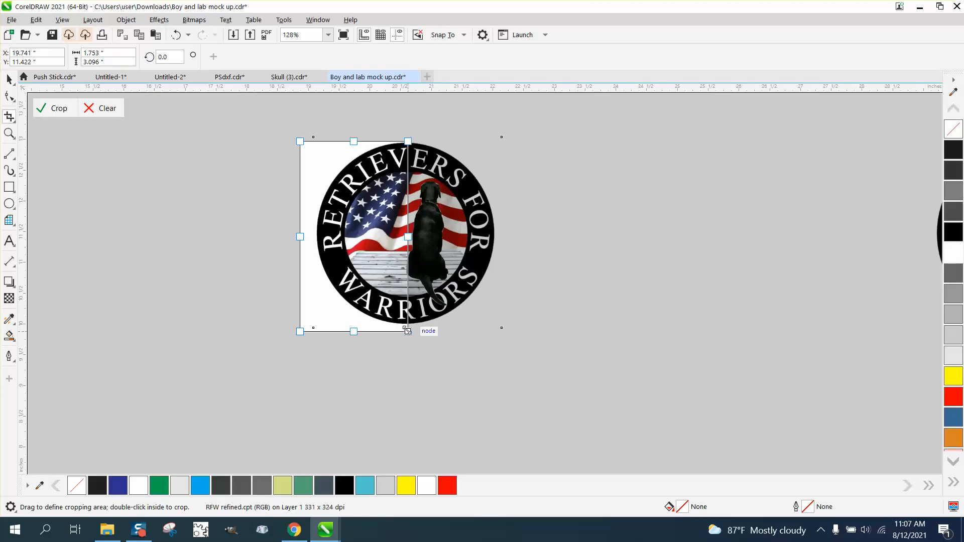
click(64, 109)
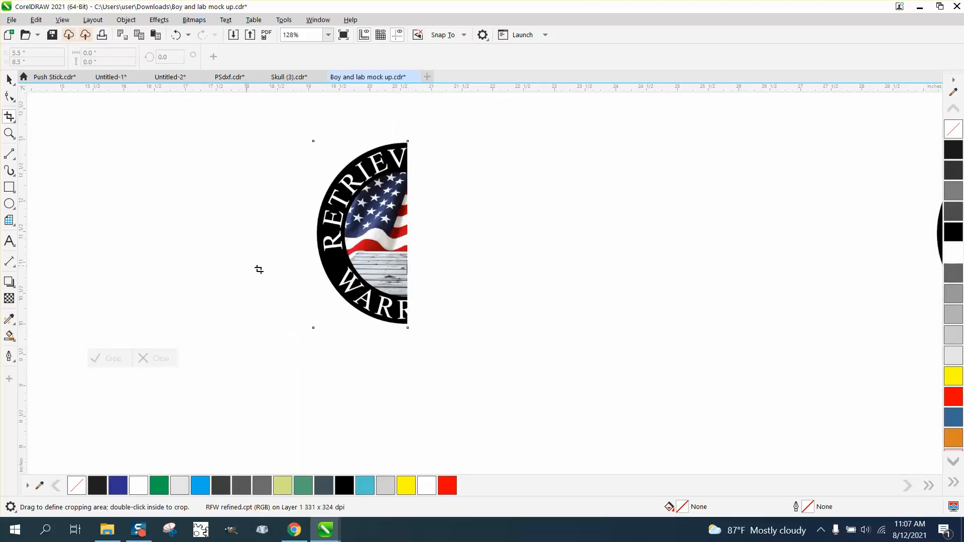
Move the cropped left half-logo two 10.08-inch nudges left so its cut side meets the background image's left edge
click(9, 79)
scroll(448, 294, down, 5)
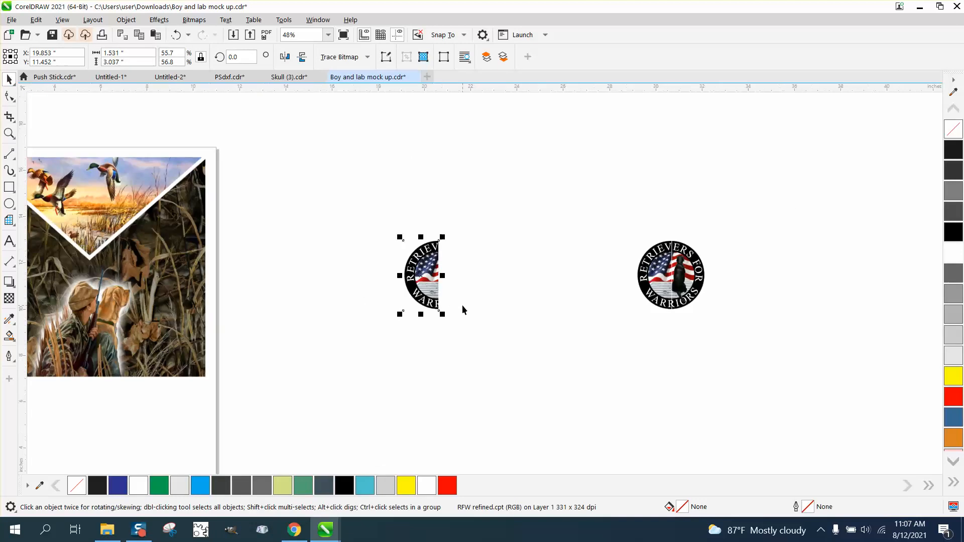
key(Left)
key(Left)
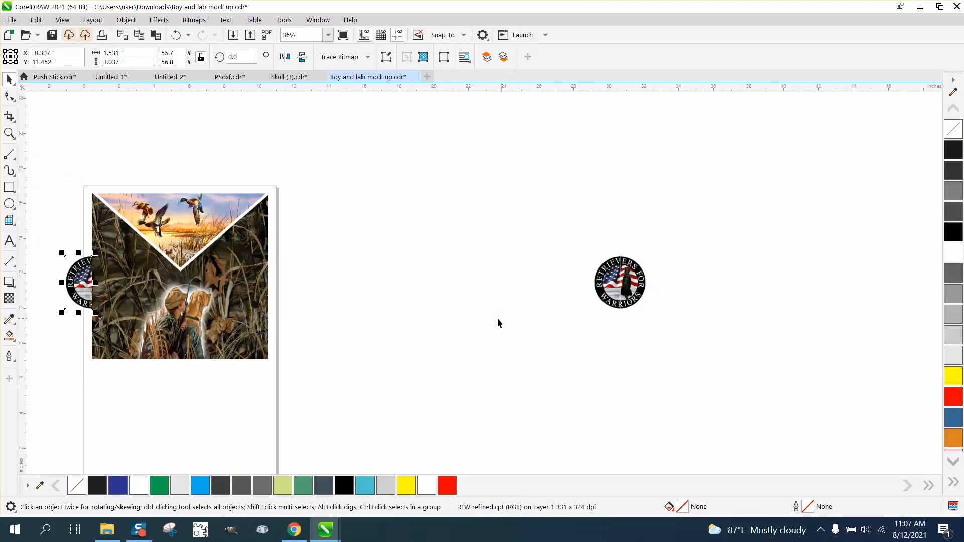
click(9, 133)
drag(63, 226, 141, 326)
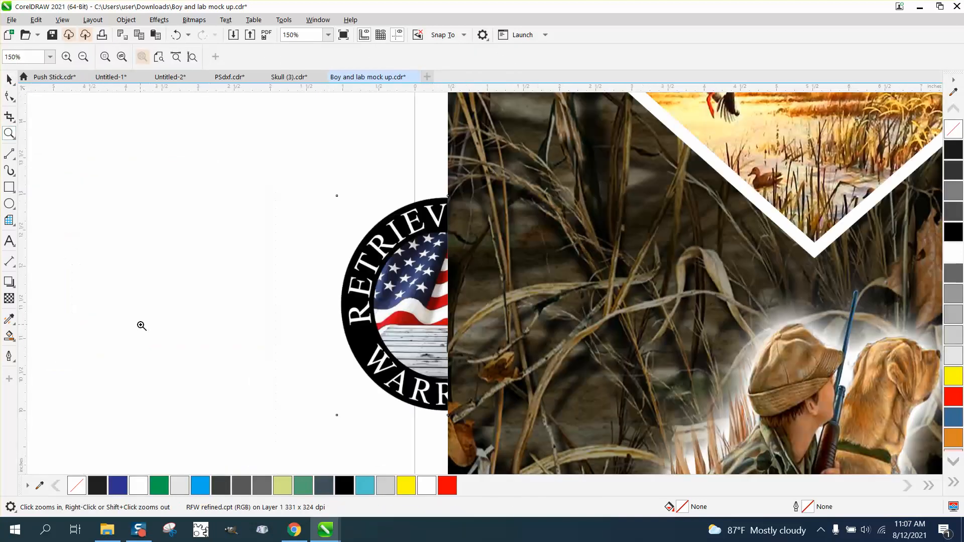
scroll(138, 319, down, 4)
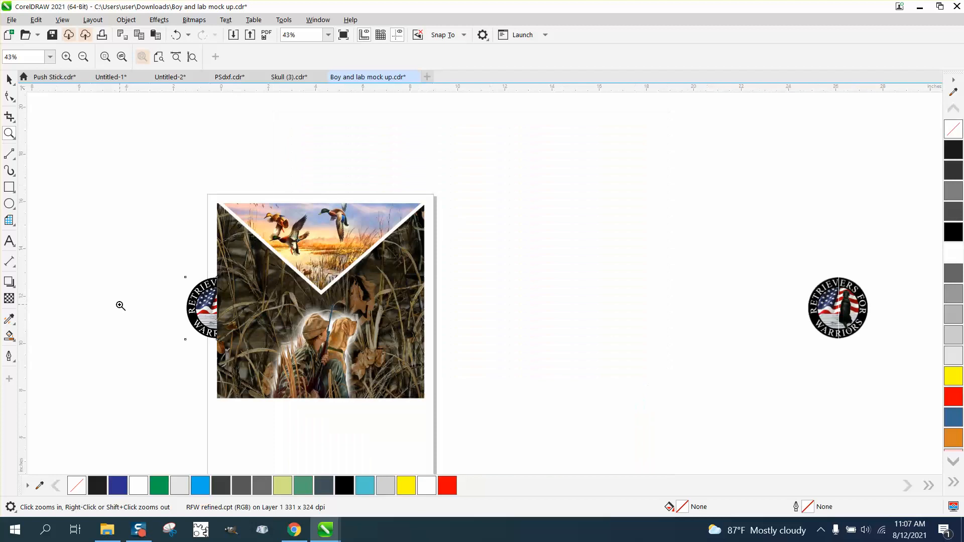
Try cropping the remaining full logo at its centre line to its left half, and undo the crop
drag(556, 271, 644, 346)
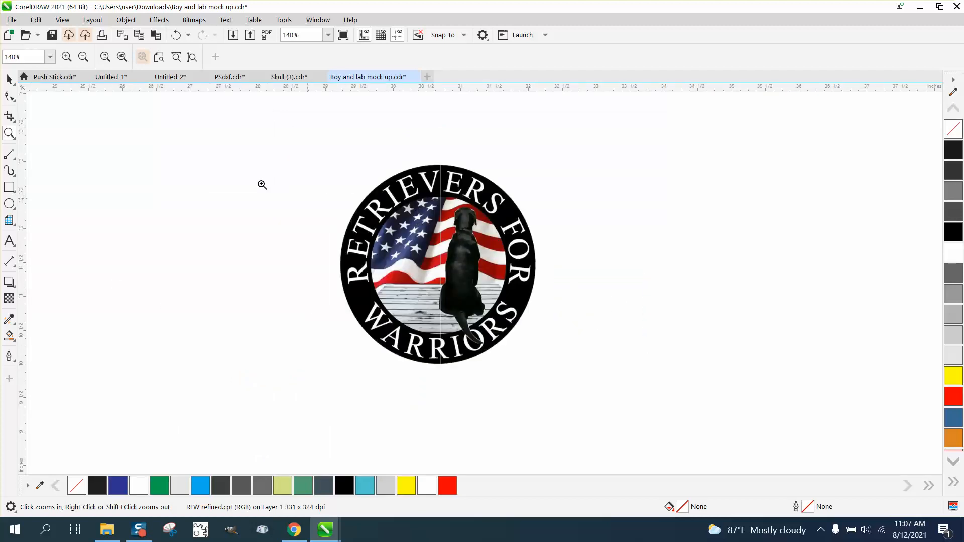
click(9, 79)
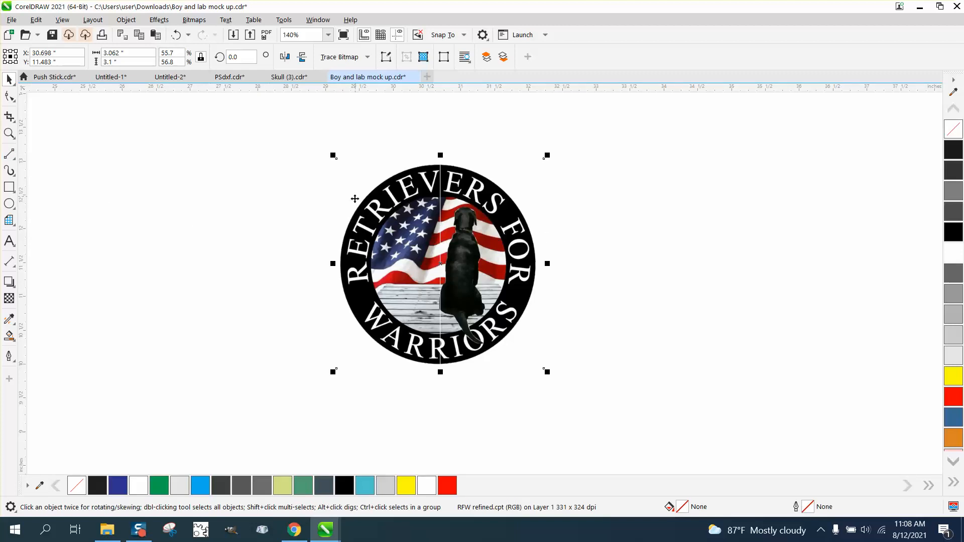
click(12, 120)
click(42, 117)
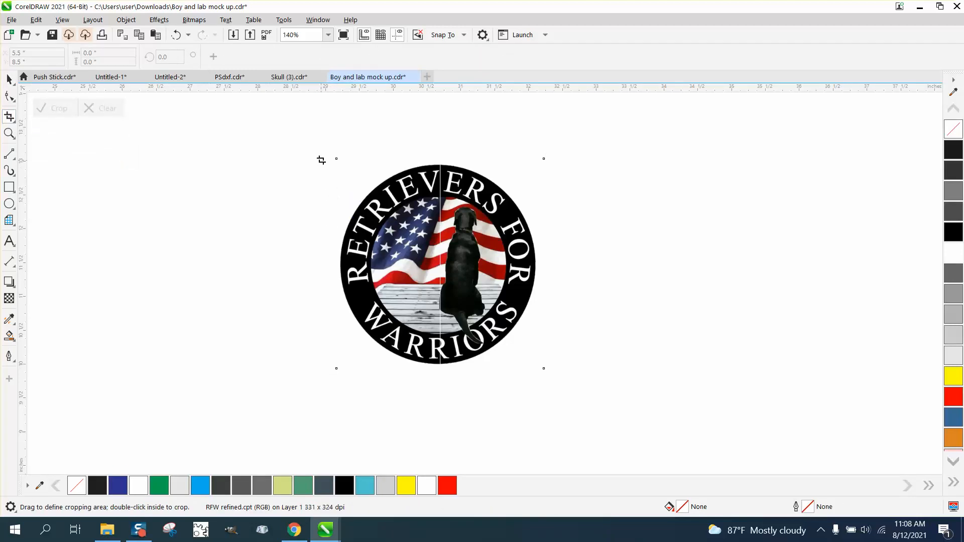
drag(322, 161, 440, 372)
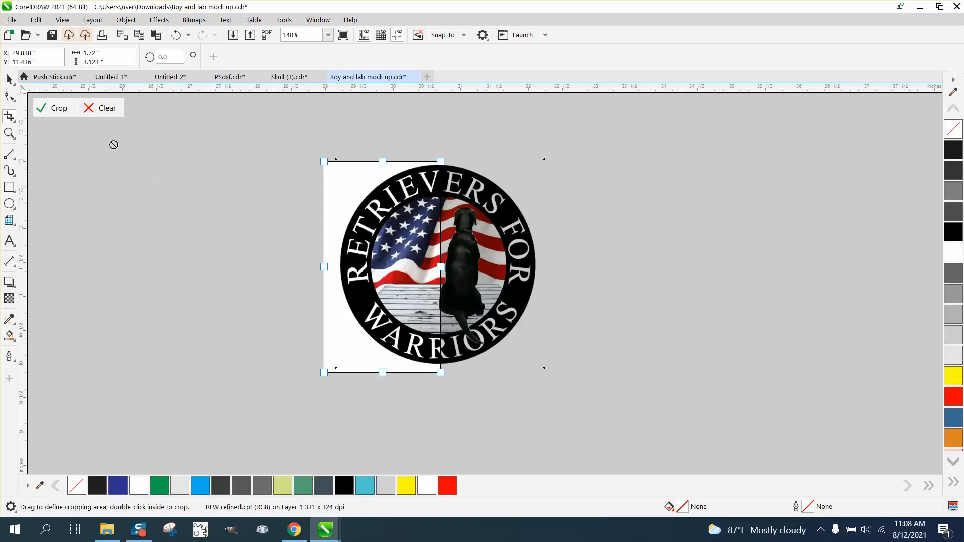
click(63, 114)
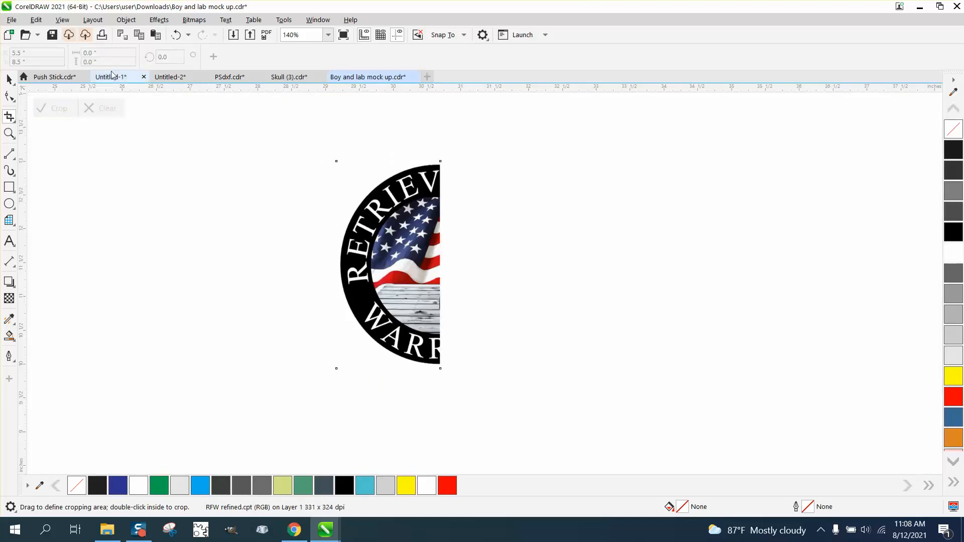
click(176, 35)
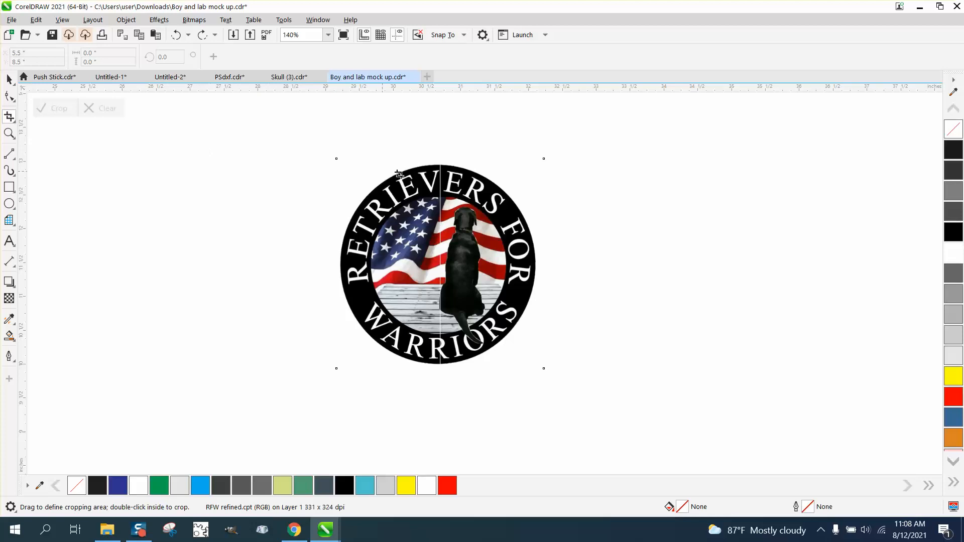
Crop the remaining full logo at its centre line, keeping only the right half with the dog
click(15, 84)
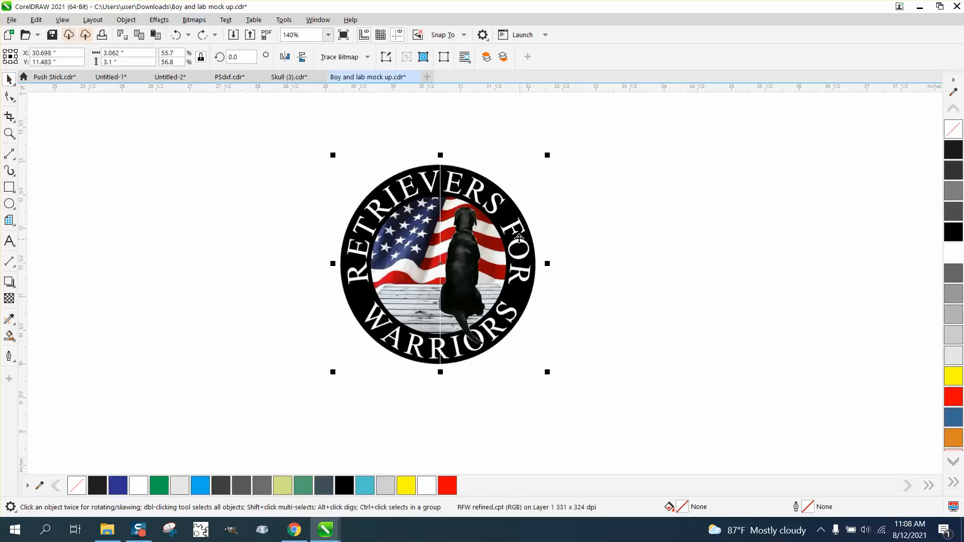
click(14, 120)
click(45, 116)
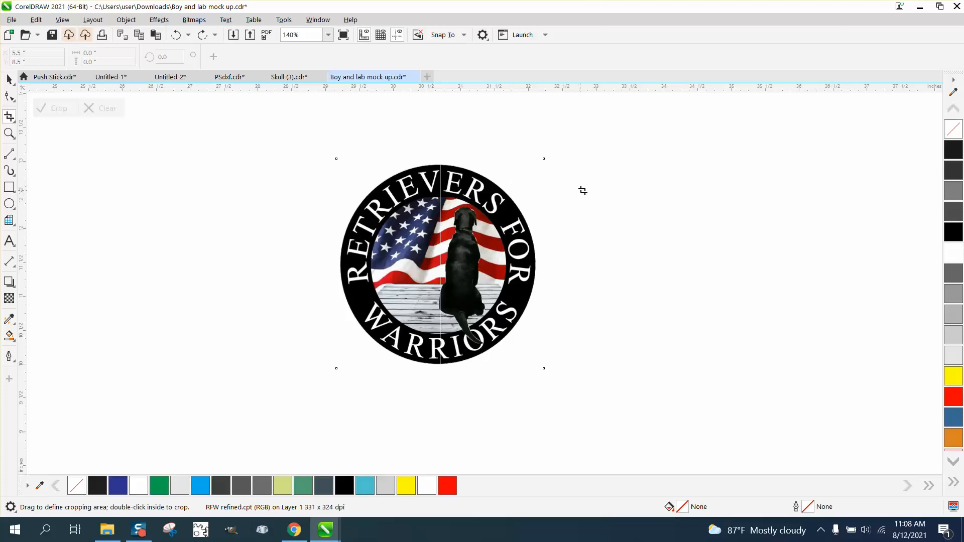
drag(573, 156, 440, 372)
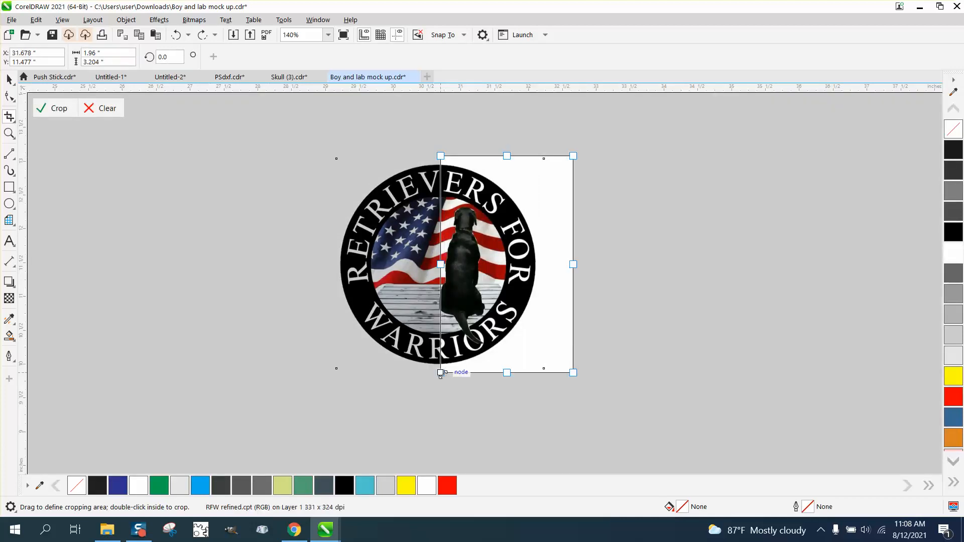
click(61, 118)
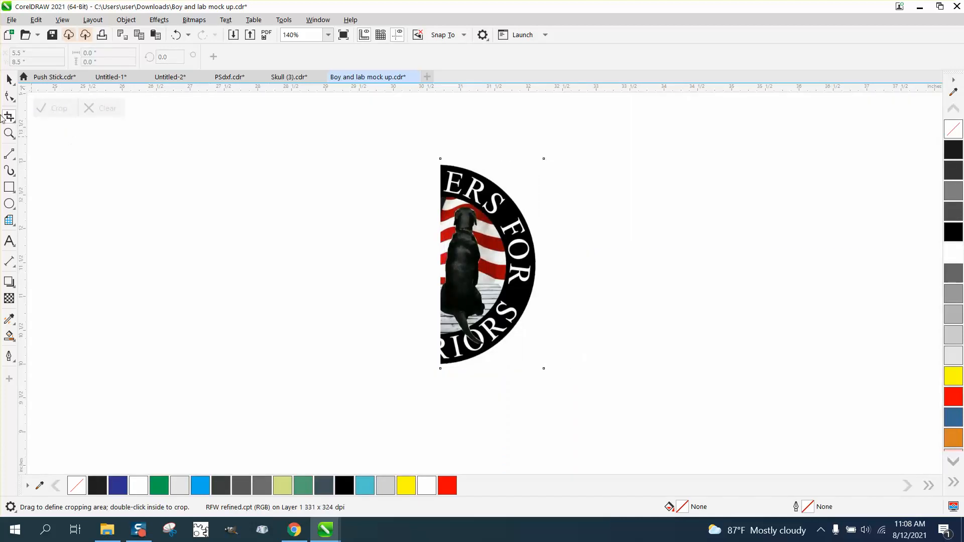
Move the cropped right half-logo two 10.08-inch nudges left so its cut side meets the background image's right edge
click(9, 79)
scroll(641, 242, down, 3)
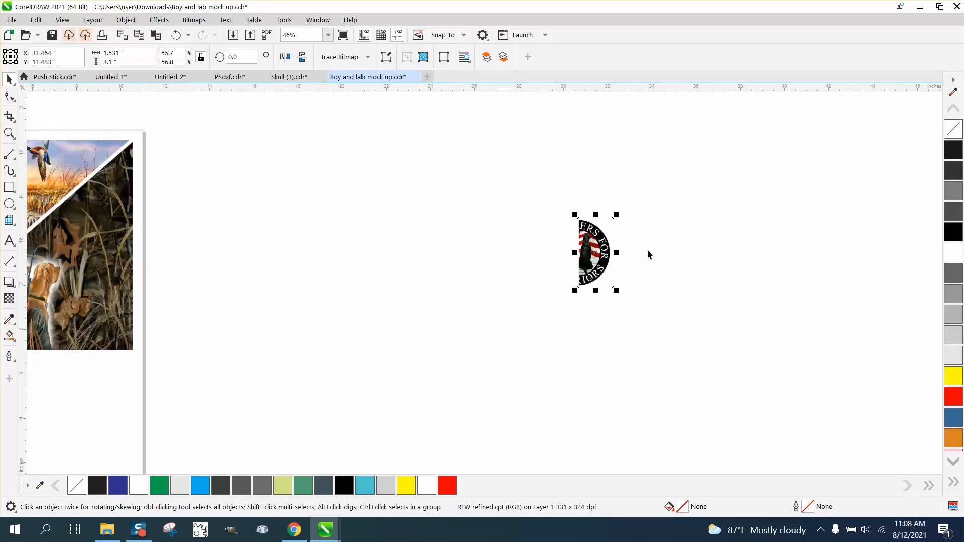
key(shift+Left)
key(shift+Left)
scroll(649, 249, down, 1)
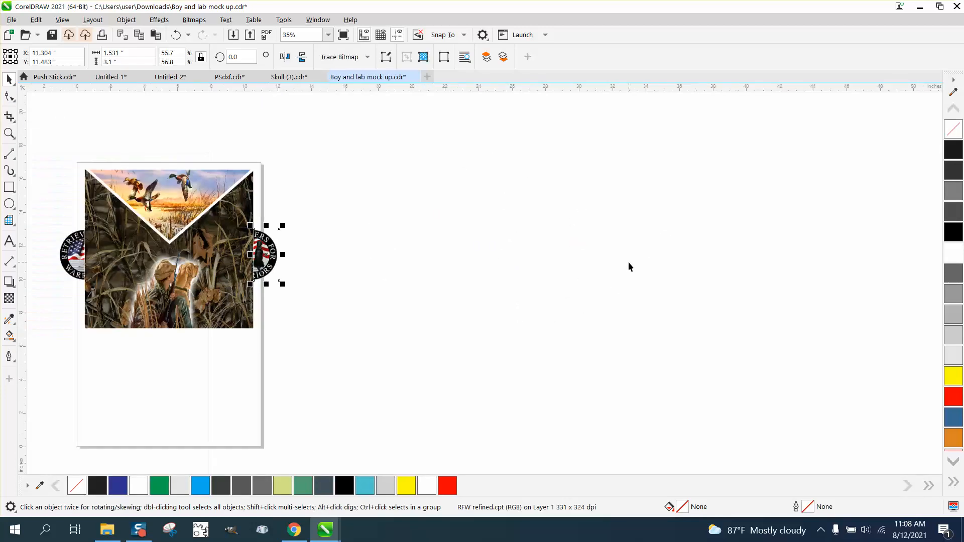
Try shifting the left half-logo slightly right over the background image's edge, and undo the move
click(9, 133)
drag(61, 153, 385, 360)
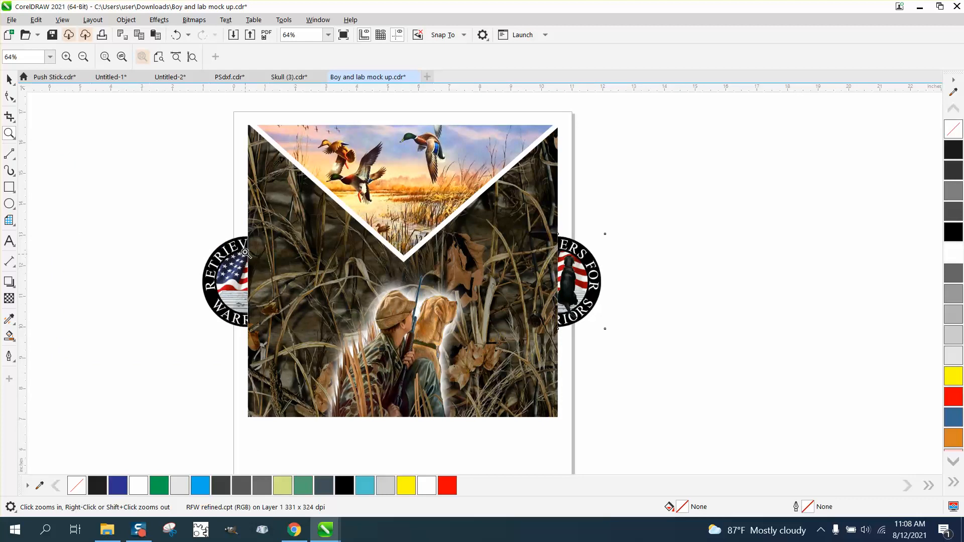
drag(239, 243, 272, 280)
scroll(229, 245, down, 1)
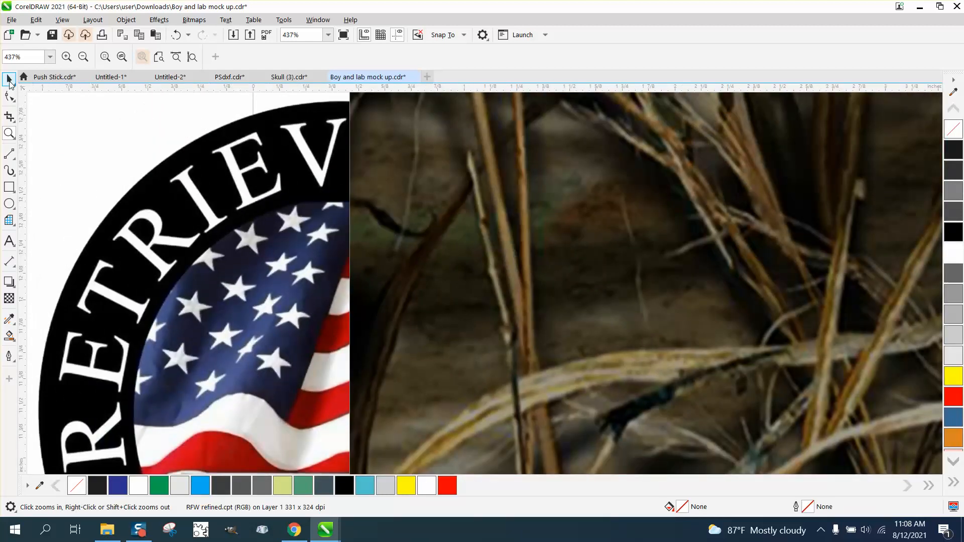
click(9, 80)
drag(340, 156, 353, 159)
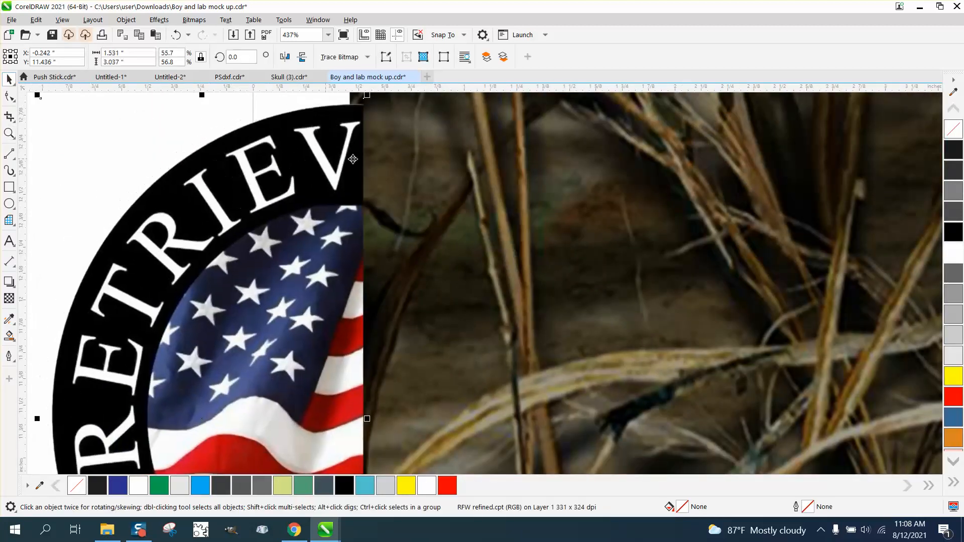
click(175, 35)
scroll(293, 184, down, 1)
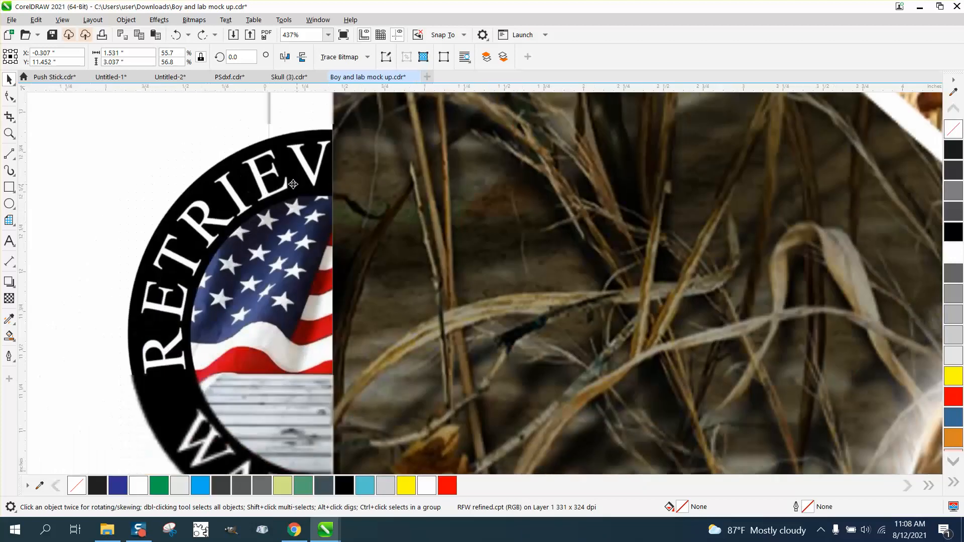
scroll(293, 185, down, 4)
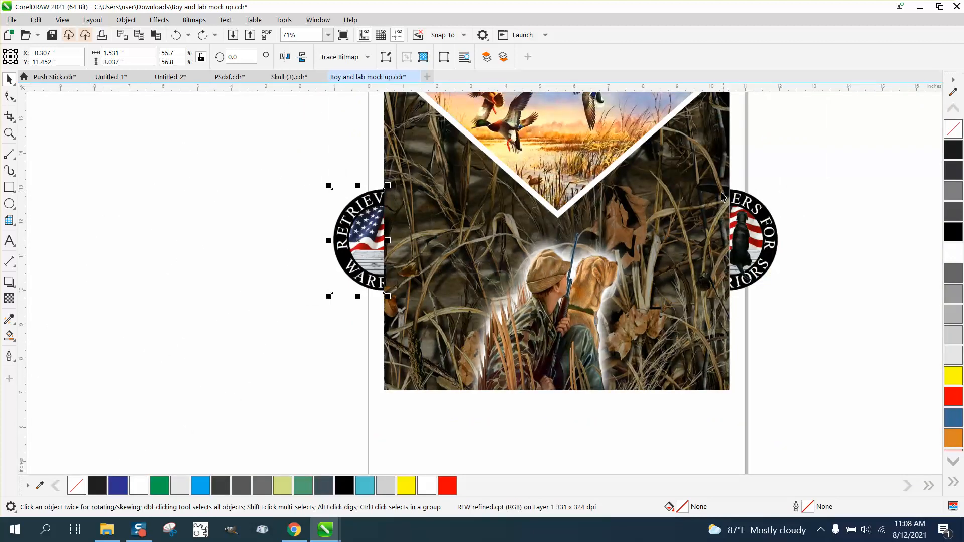
Check the seam between the right half-logo and the background image, and set the nudge distance to 0.001 inches
click(9, 133)
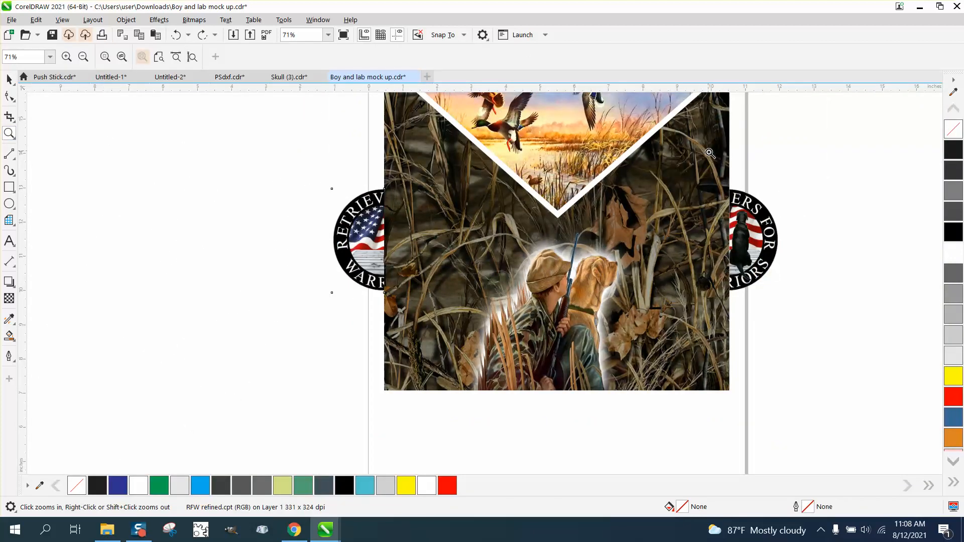
drag(756, 206, 755, 206)
scroll(392, 278, down, 3)
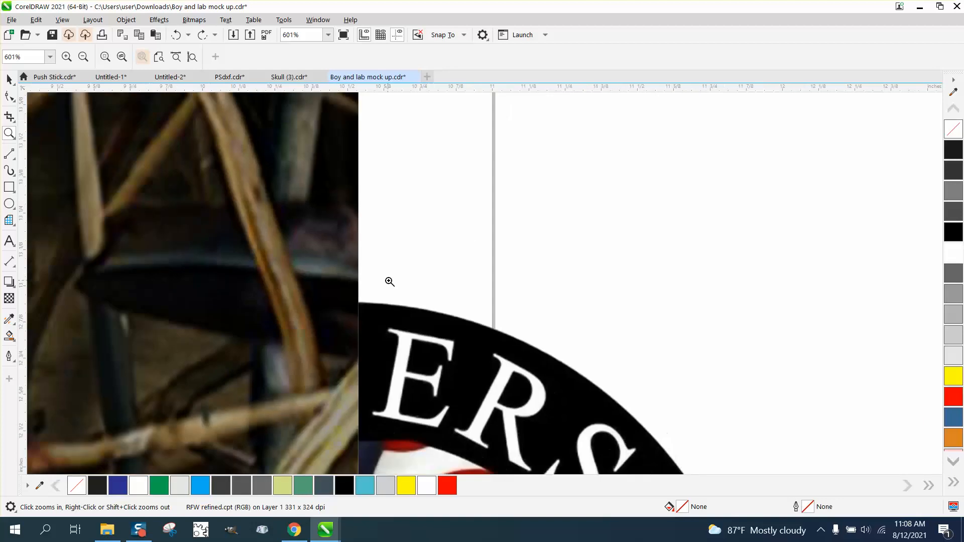
scroll(425, 268, down, 3)
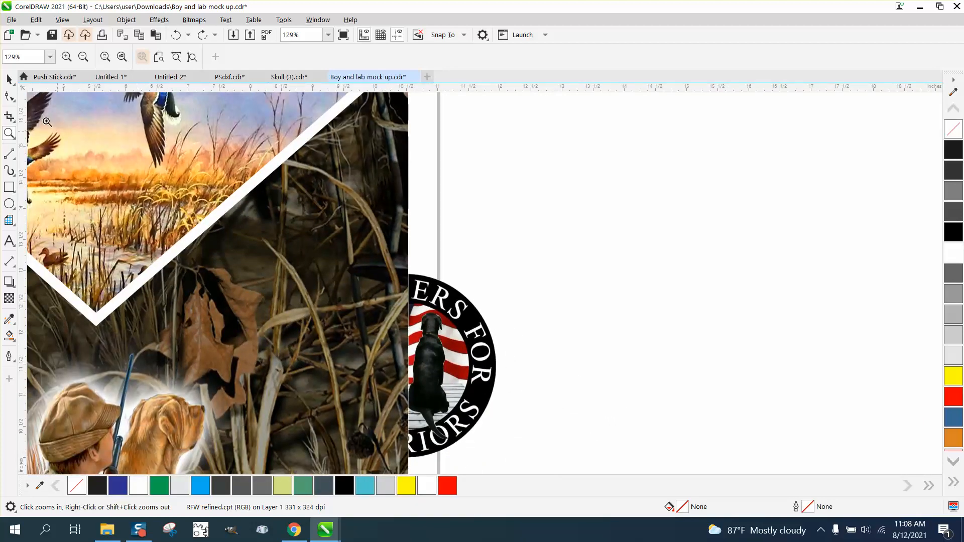
click(6, 81)
click(469, 171)
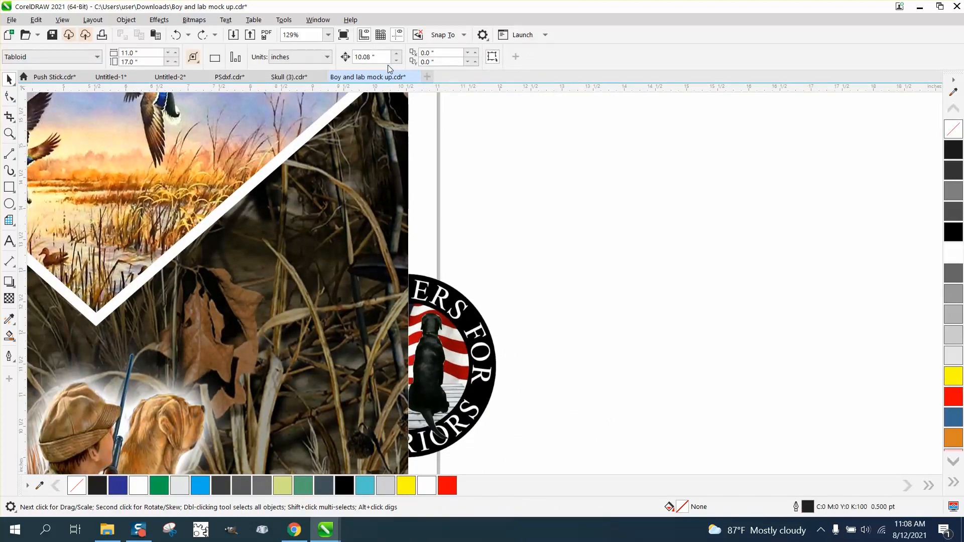
click(372, 57)
text(.001)
Nudge the right half-logo two 0.001-inch increments left to close the gap at the background image's edge
click(9, 133)
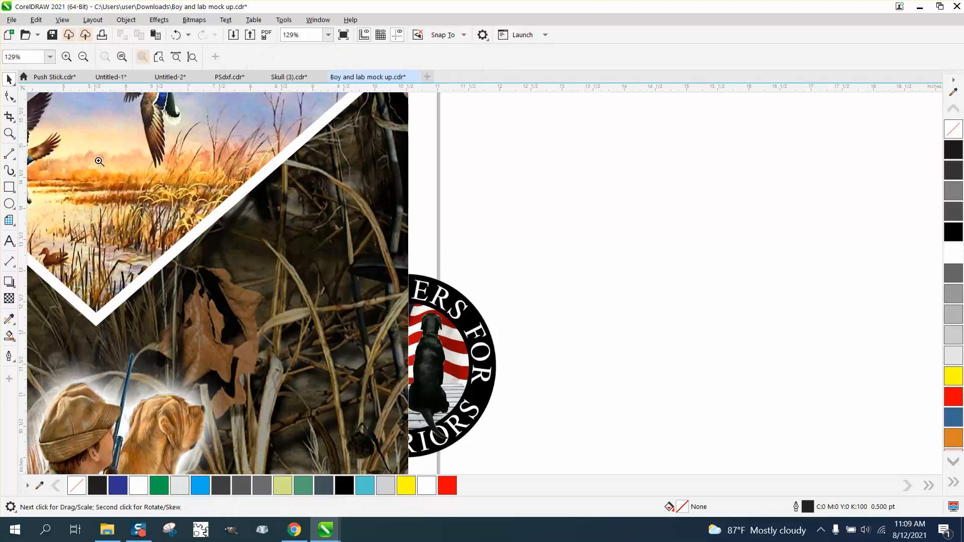
click(392, 283)
click(9, 79)
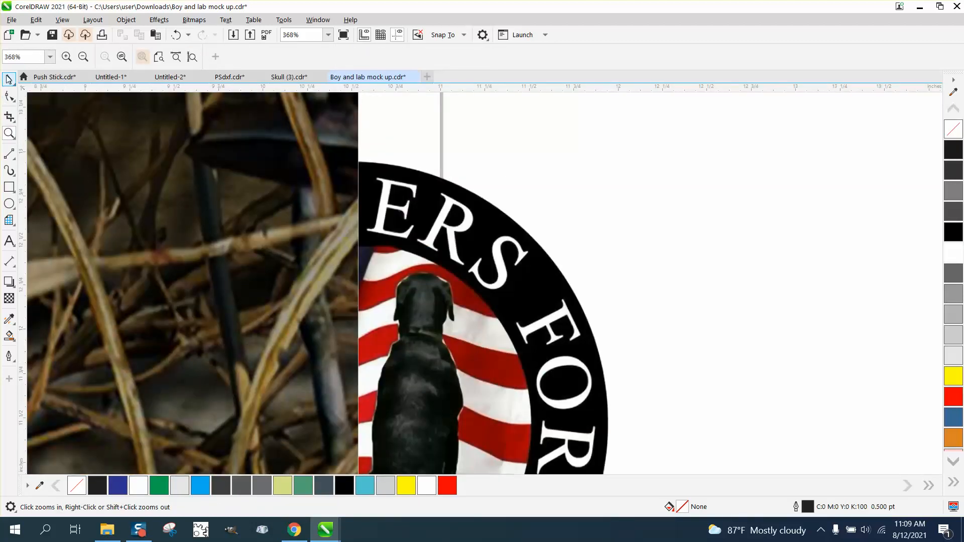
click(545, 263)
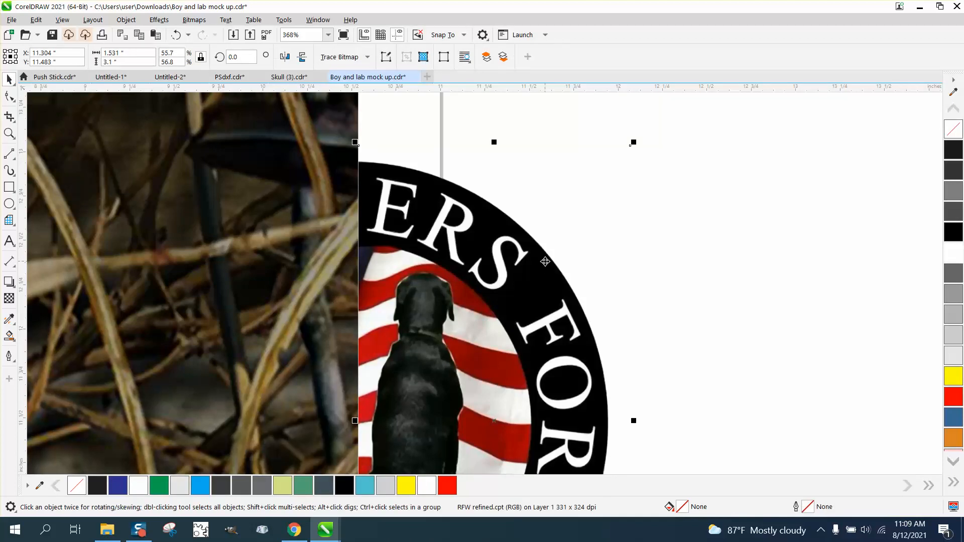
key(Left)
key(Left)
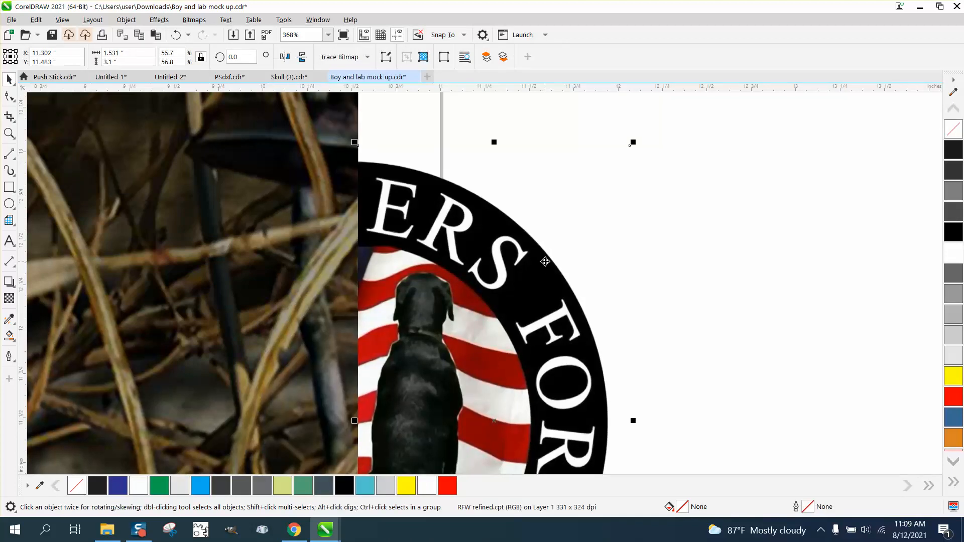
Nudge the left half-logo two 0.001-inch increments right to close the gap at the image's left edge, and deselect it
scroll(532, 258, down, 5)
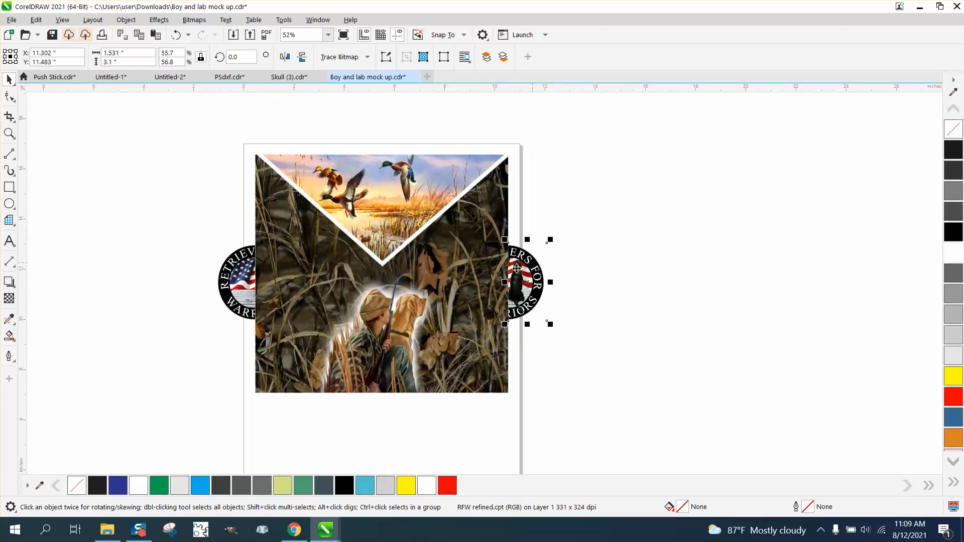
click(9, 134)
drag(238, 232, 314, 301)
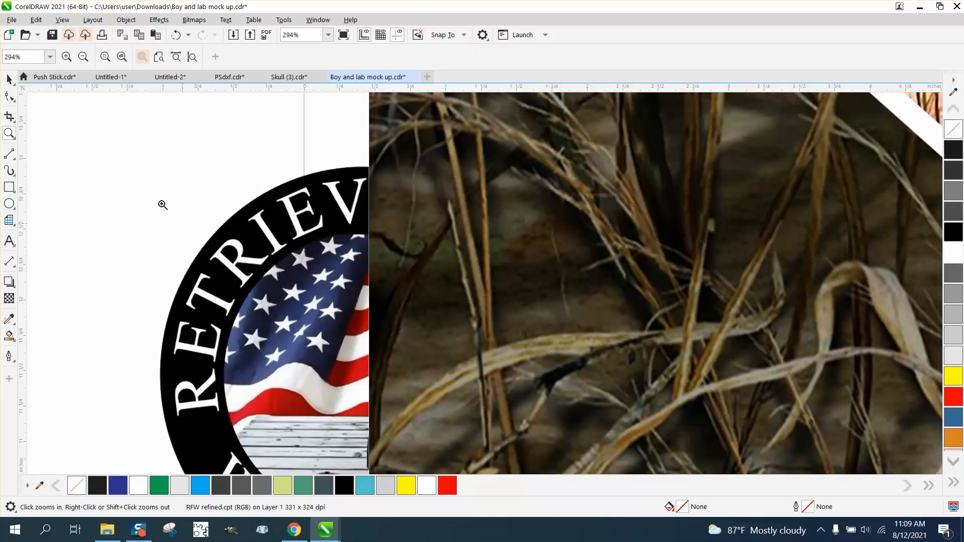
click(10, 79)
click(272, 195)
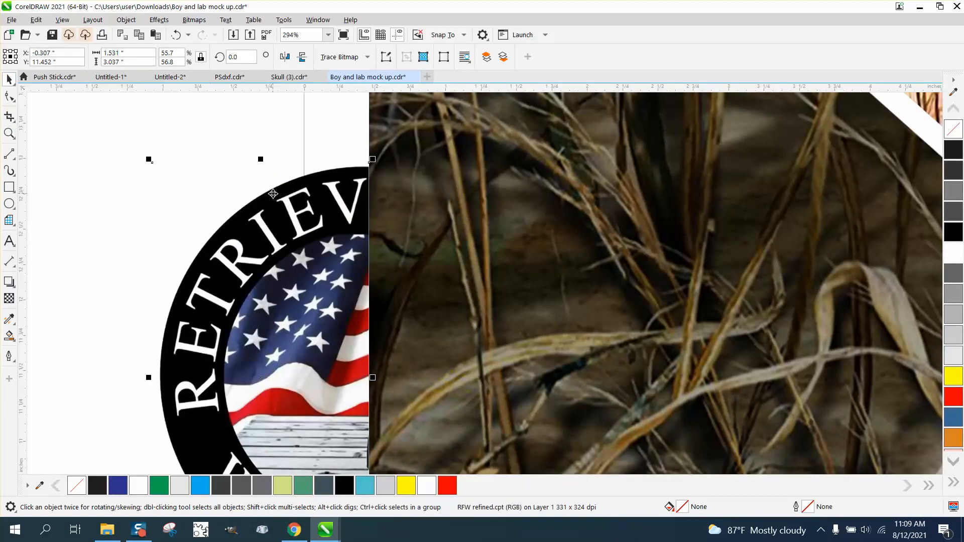
key(Right)
key(Right)
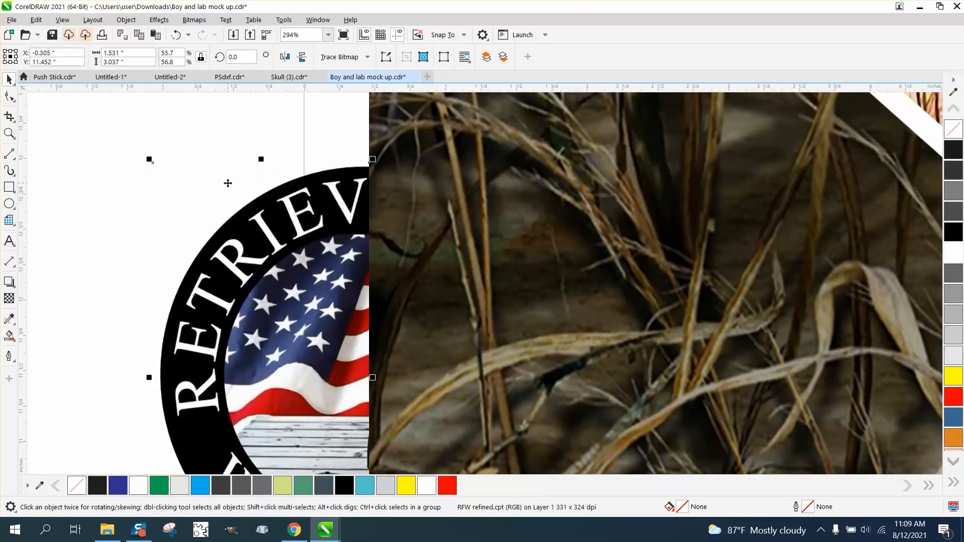
scroll(111, 176, down, 6)
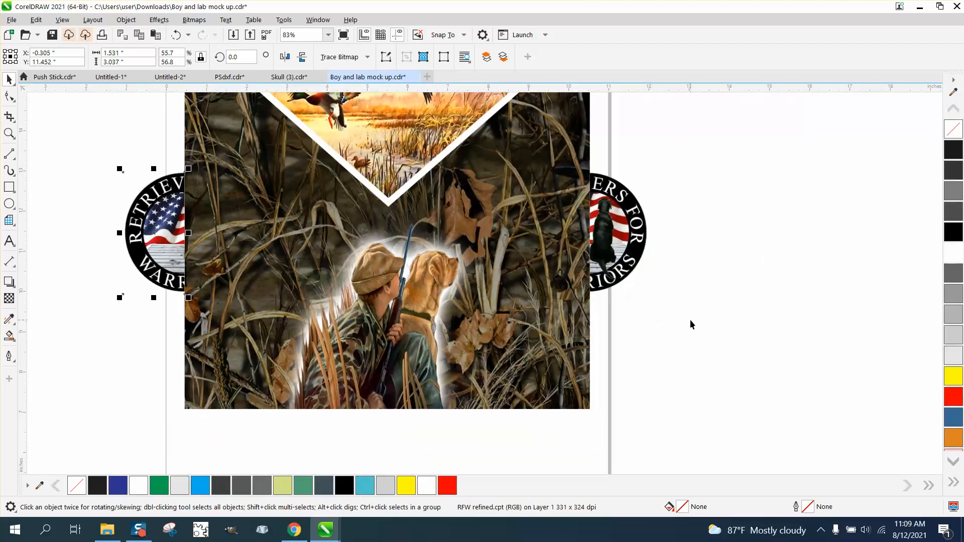
click(691, 322)
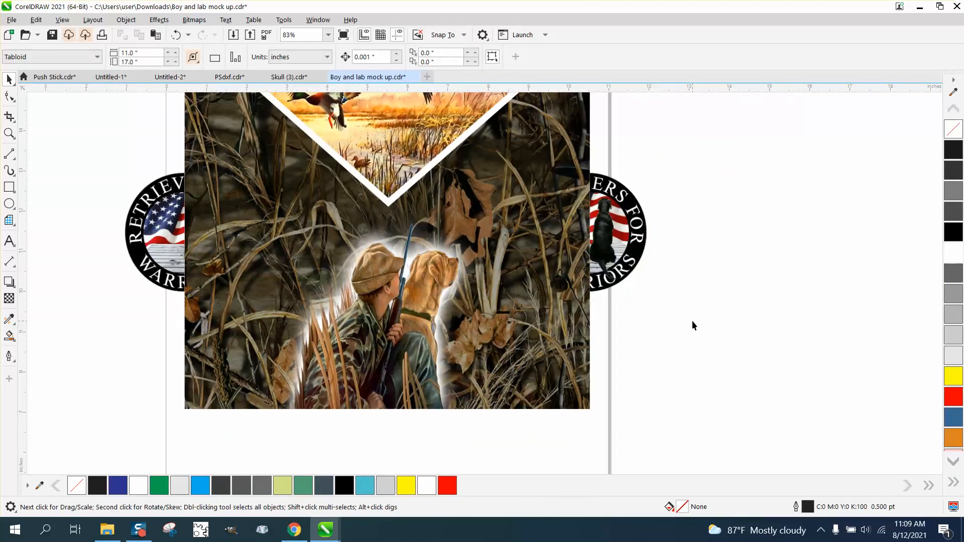
scroll(692, 324, down, 1)
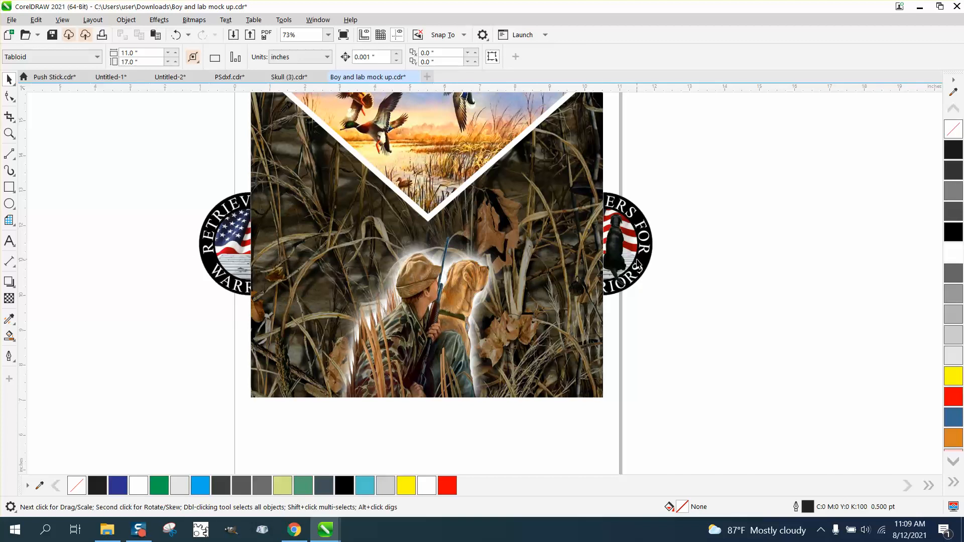
scroll(440, 251, down, 2)
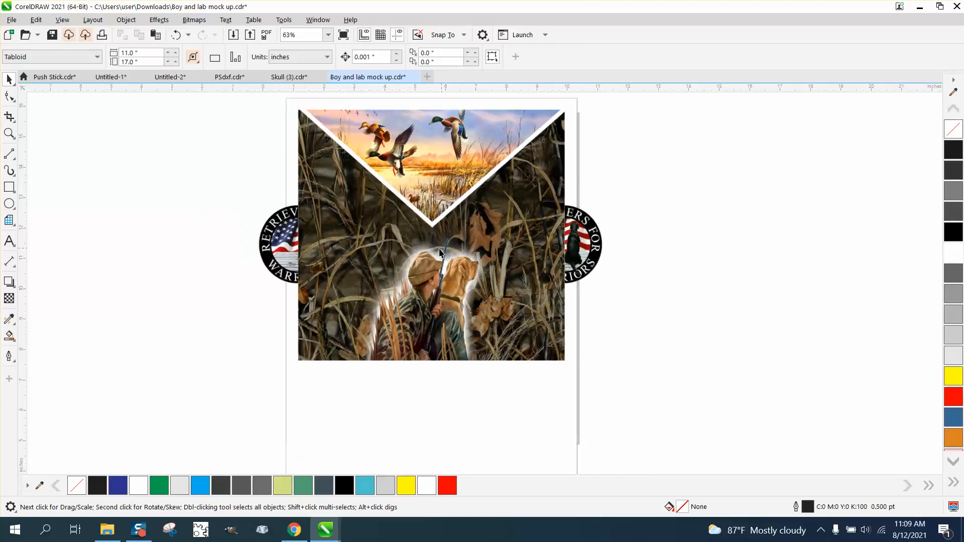